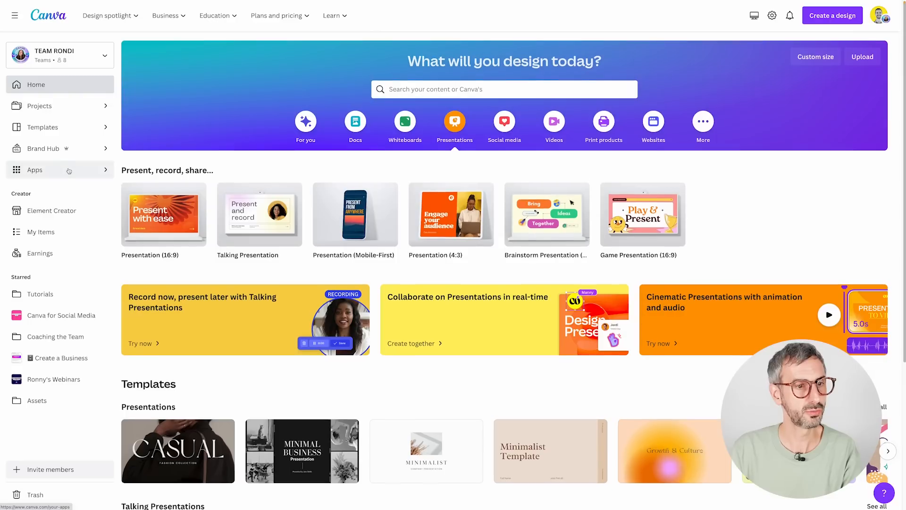
# Open the Smartmockups app and choose the tilted lying phone mockup, third among the recently used ones.
pyautogui.click(38, 171)
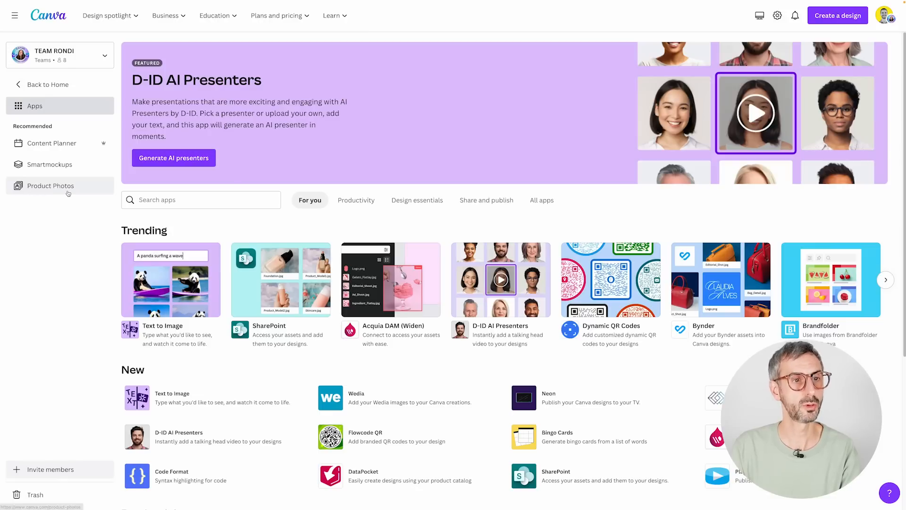
pyautogui.click(69, 165)
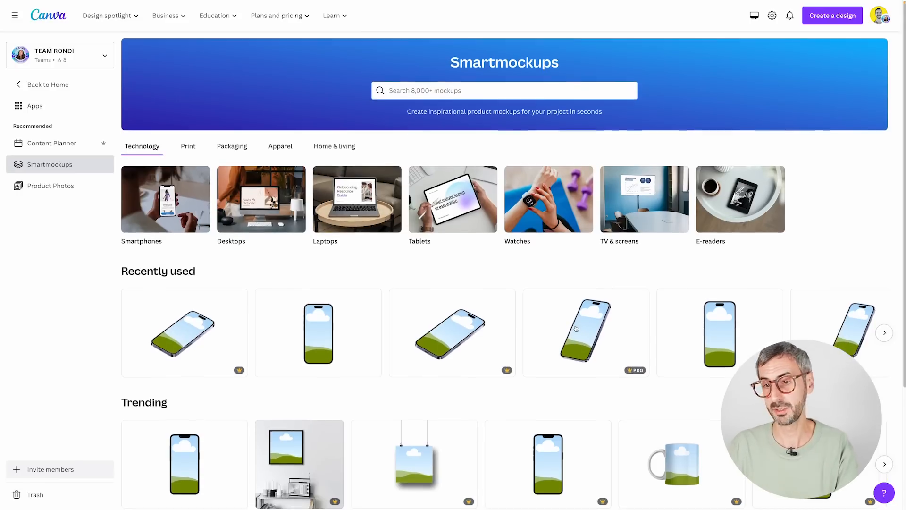
pyautogui.scroll(-2, 575, 332)
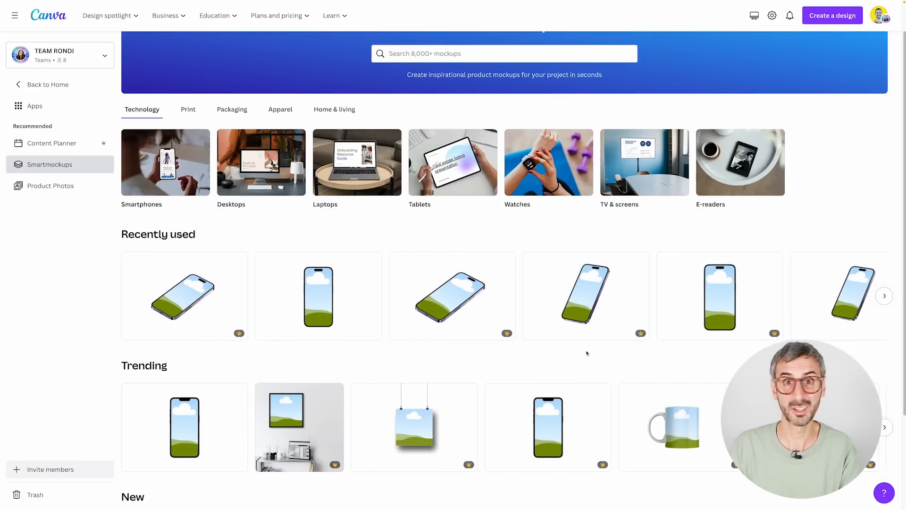
pyautogui.scroll(-1, 564, 355)
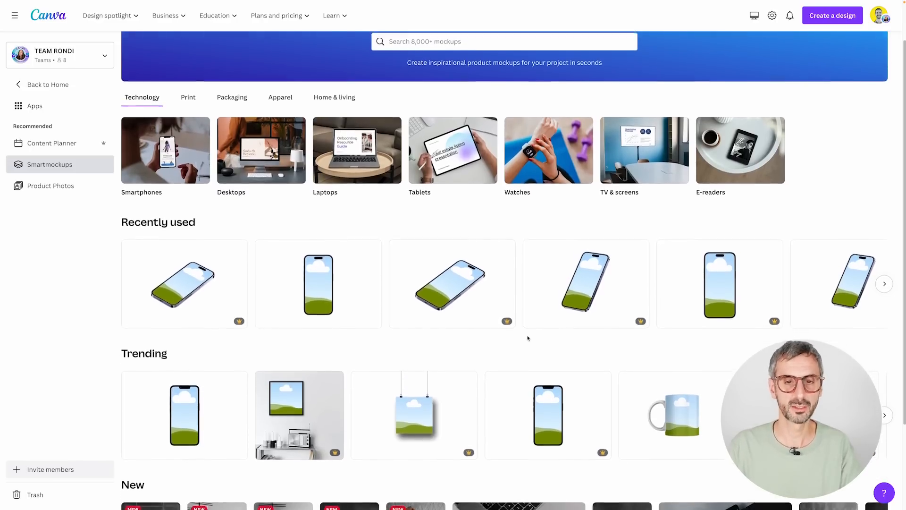
pyautogui.scroll(-1, 361, 321)
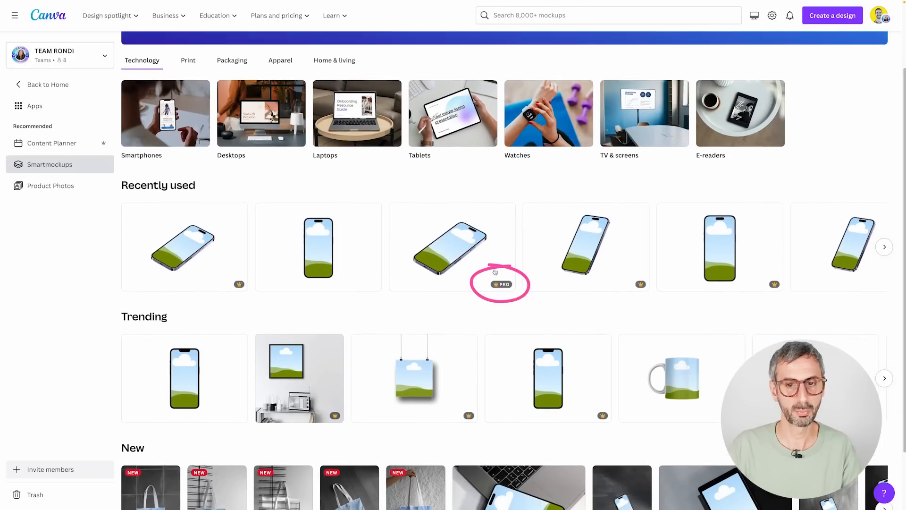
pyautogui.click(463, 257)
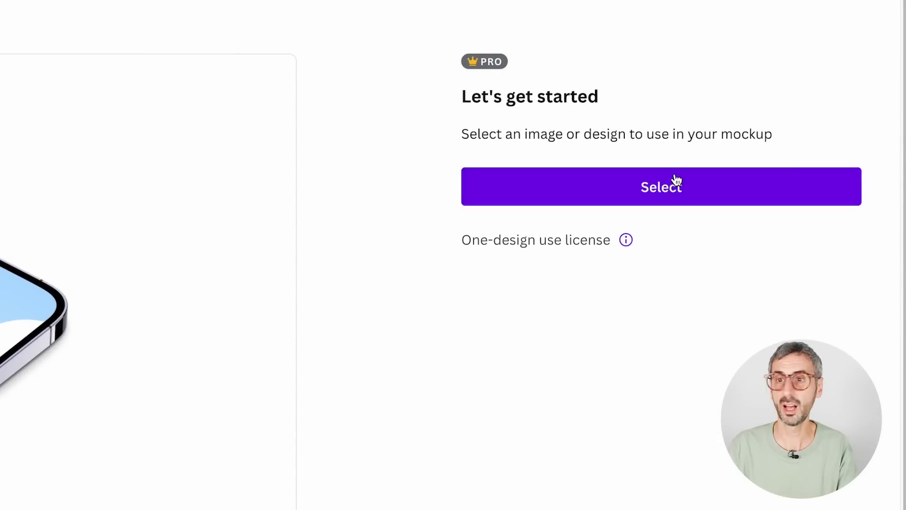
# Insert the uploaded portrait photo IMG_9653.HEIC, taken in front of mountains, into the phone mockup.
pyautogui.click(676, 190)
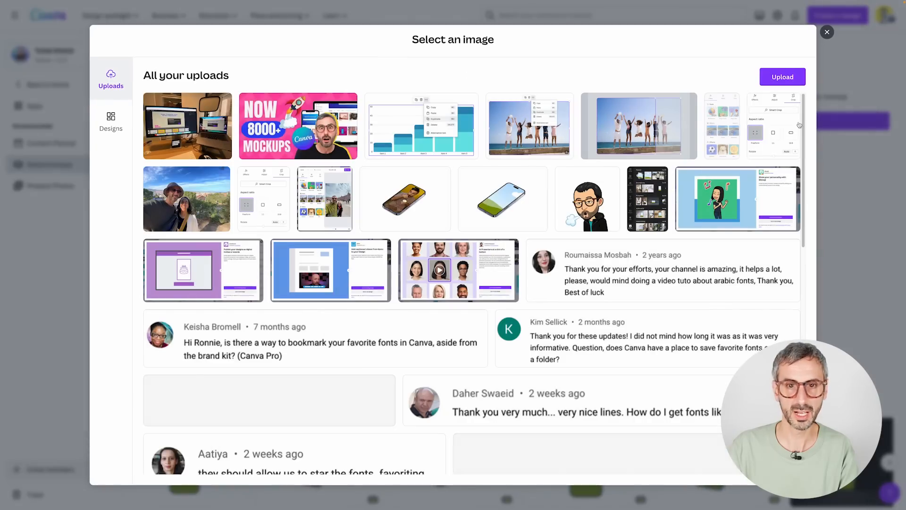
pyautogui.scroll(-1, 450, 275)
pyautogui.scroll(-20, 450, 275)
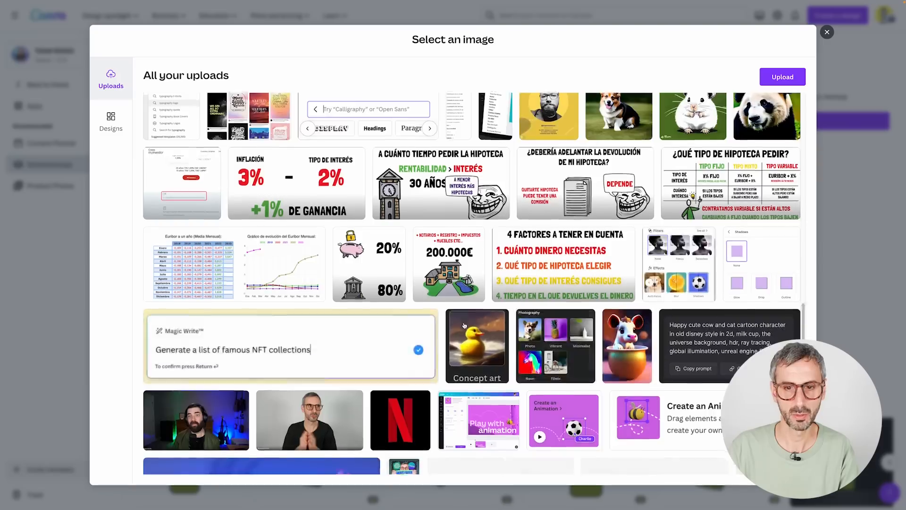
pyautogui.scroll(-20, 468, 337)
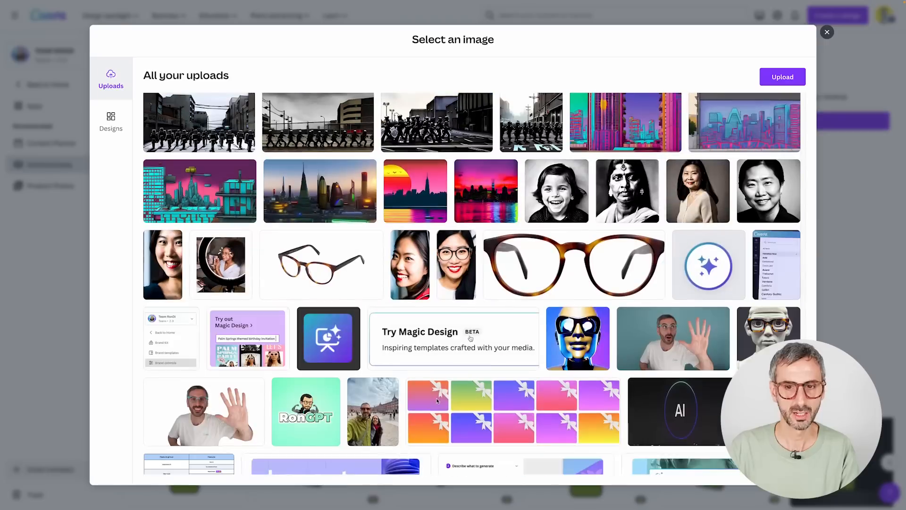
pyautogui.scroll(-15, 470, 339)
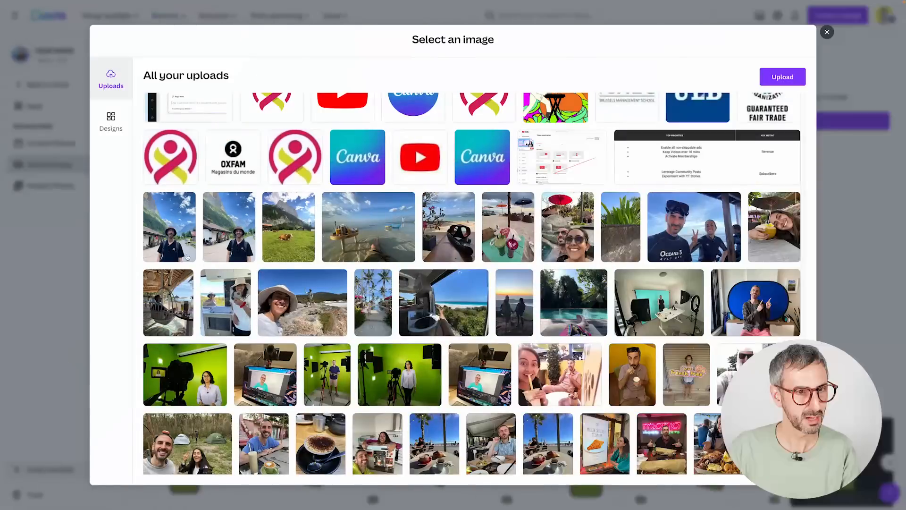
pyautogui.click(186, 256)
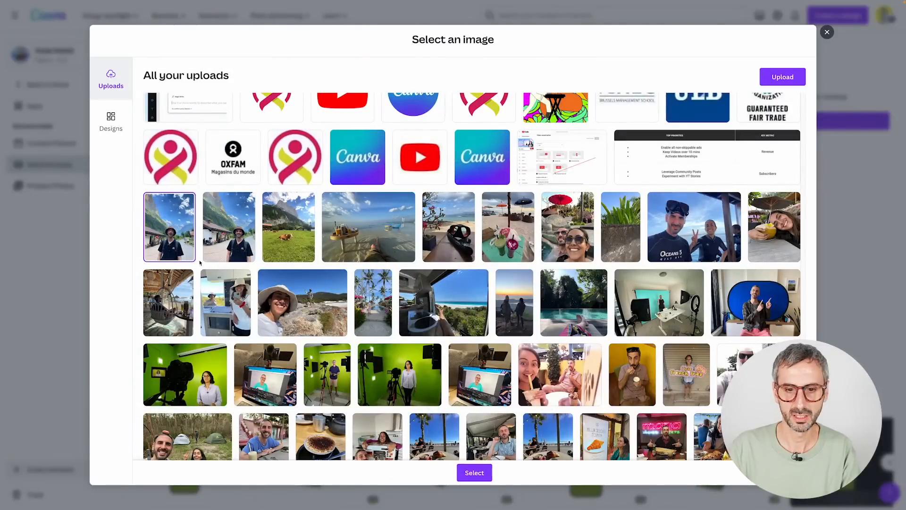
pyautogui.click(474, 472)
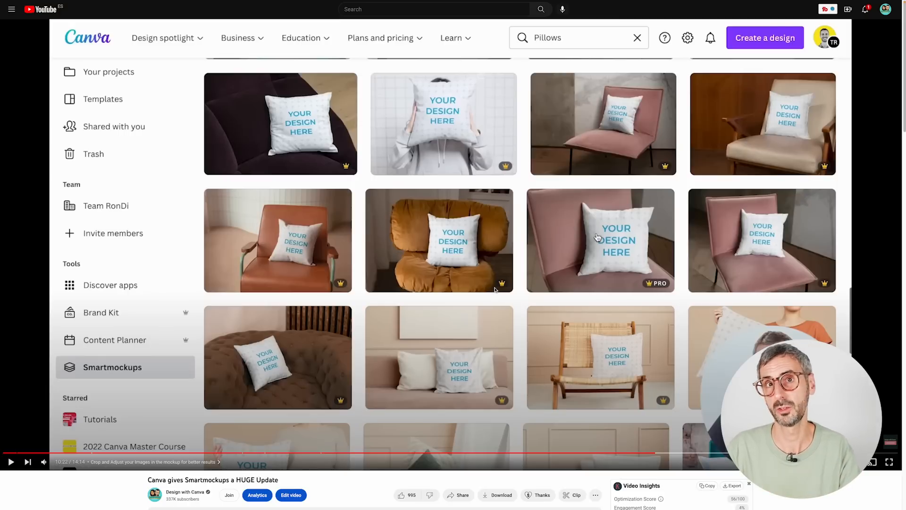
# Switch to YouTube and watch the Smartmockups update video's part on cropping and adjusting images, pausing it at the adjustments.
pyautogui.click(495, 290)
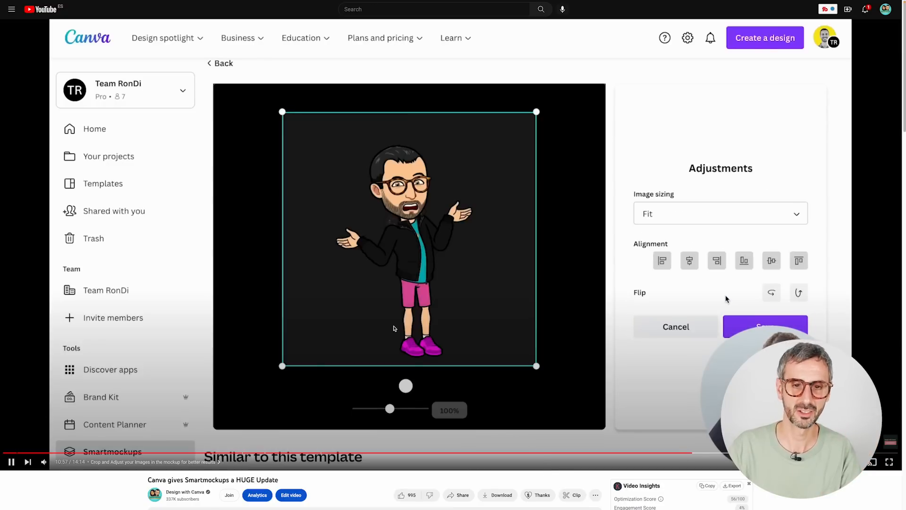
pyautogui.click(395, 330)
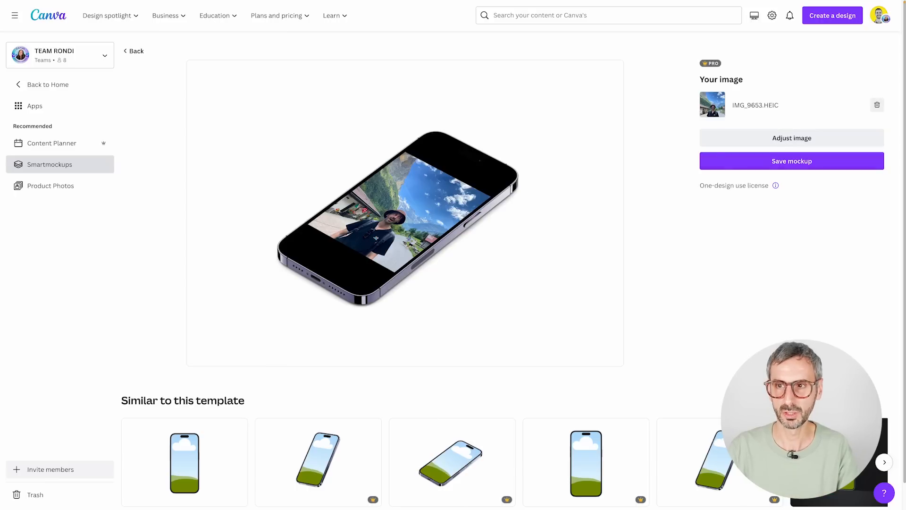
# Remove IMG_9653.HEIC from the phone mockup and insert the uploaded cartoon avatar with glasses instead.
pyautogui.click(878, 103)
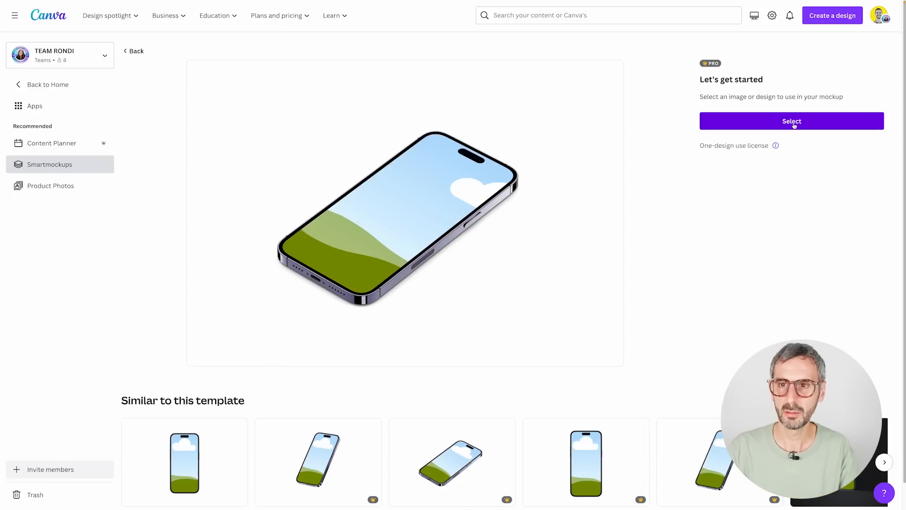
pyautogui.click(794, 122)
pyautogui.scroll(-1, 584, 255)
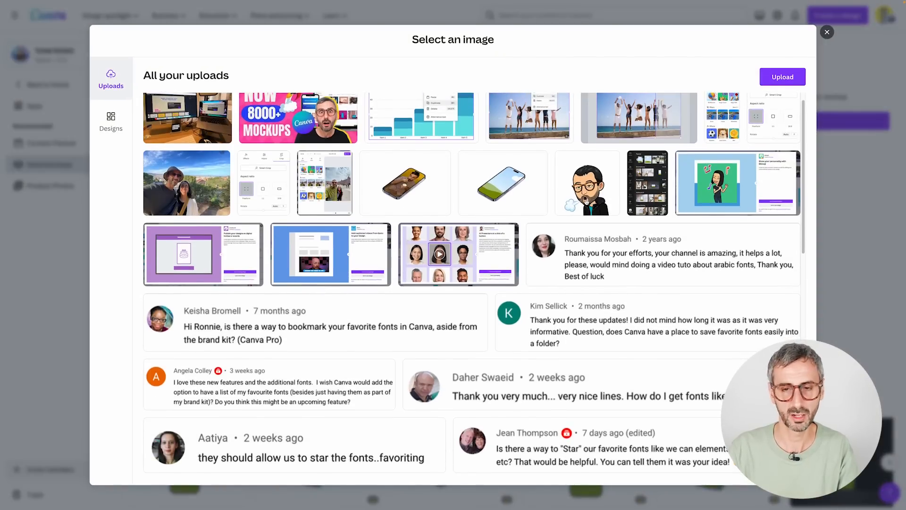
pyautogui.click(586, 200)
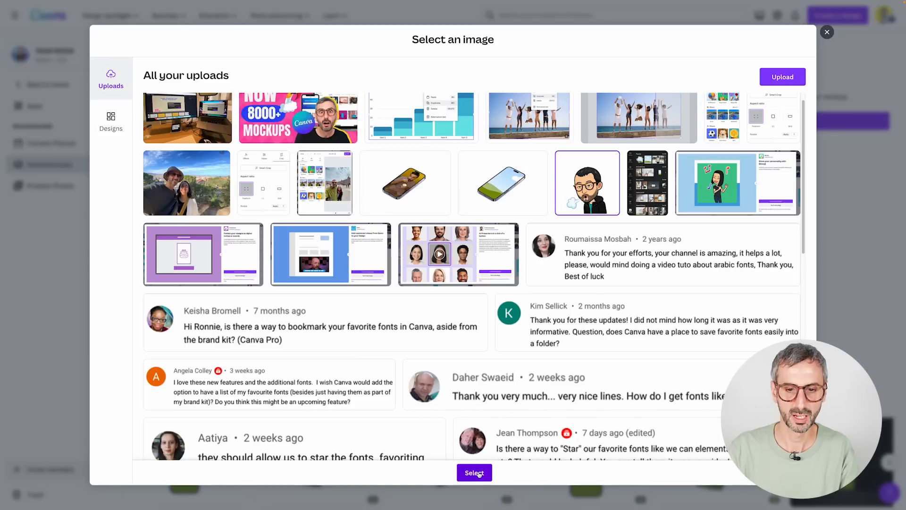
pyautogui.click(475, 472)
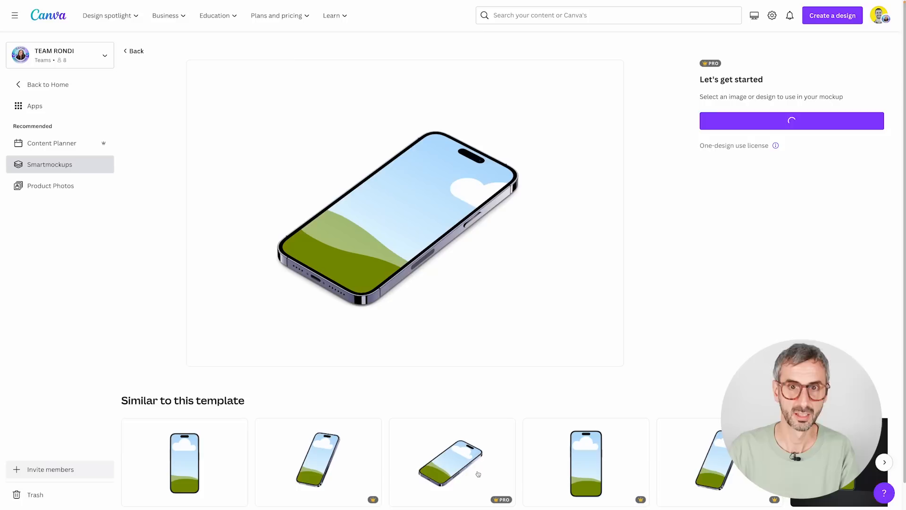
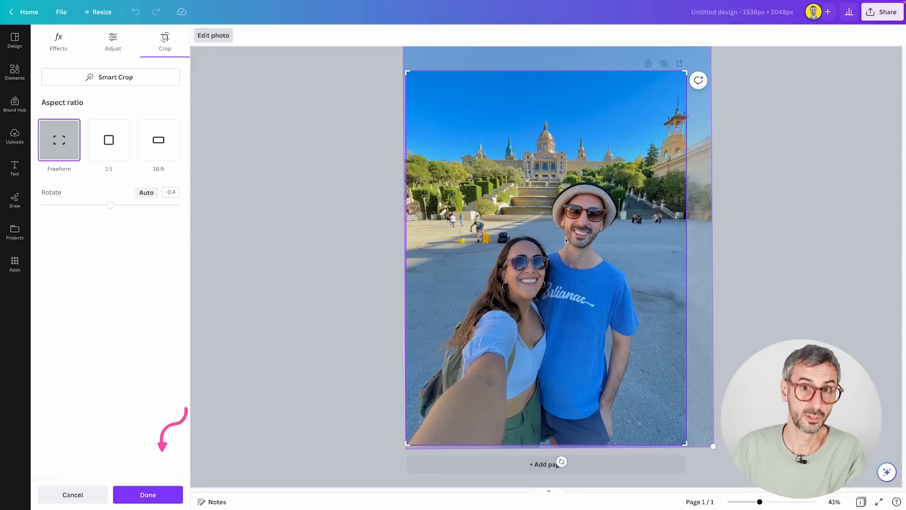
# Apply the freeform crop with -0.4 rotation to the couple's selfie and compare the photo with and without it.
pyautogui.click(147, 494)
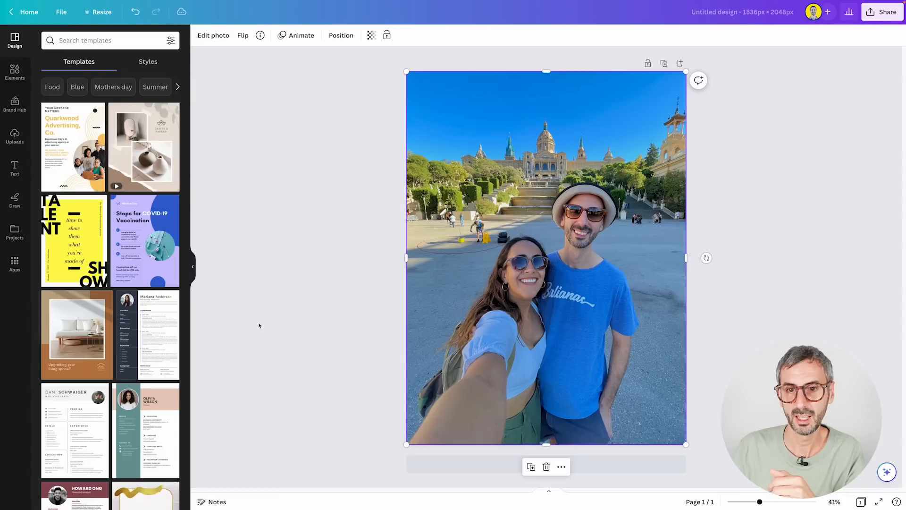
pyautogui.click(259, 323)
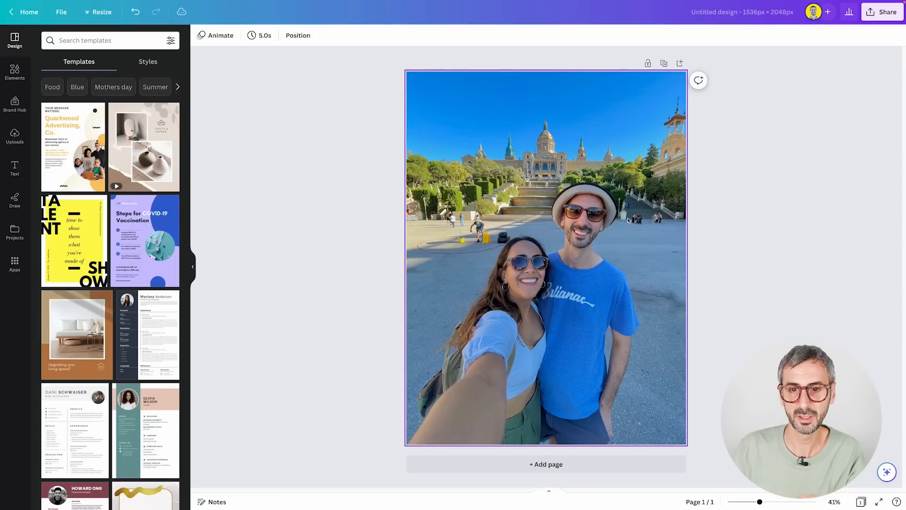
pyautogui.click(135, 12)
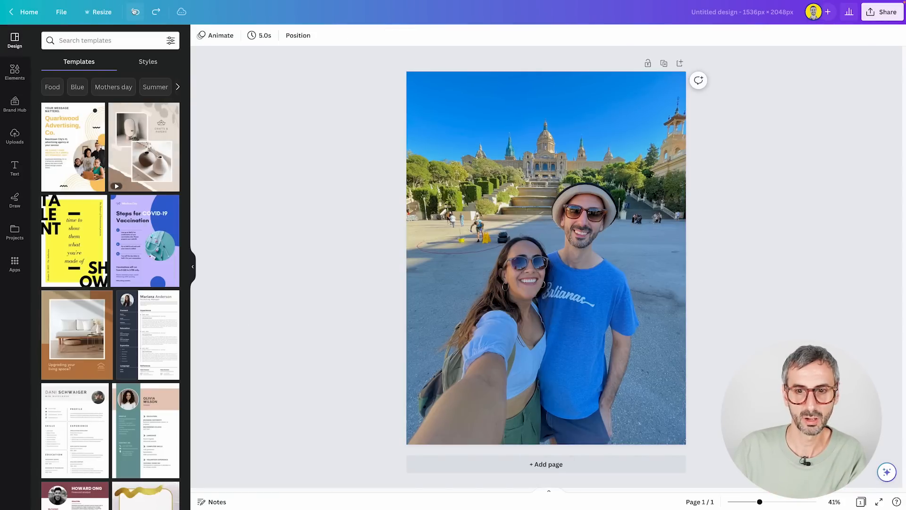
pyautogui.click(135, 11)
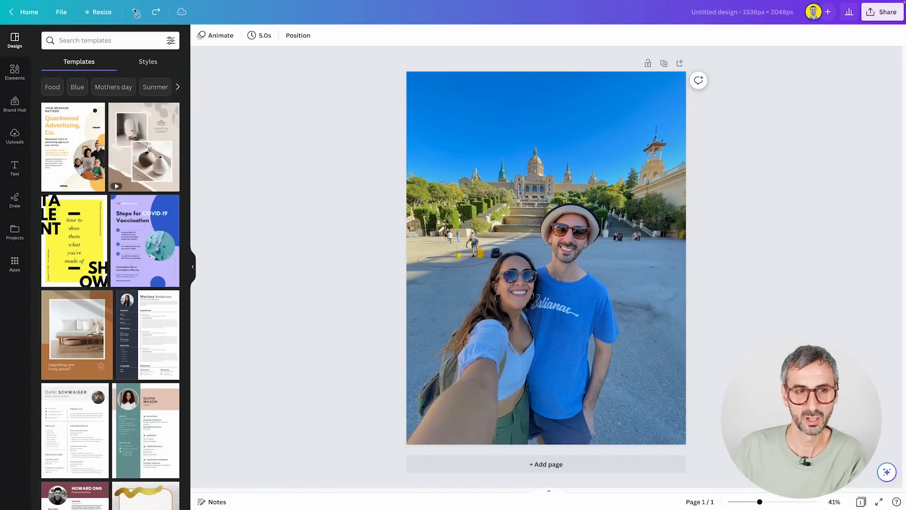
pyautogui.click(155, 12)
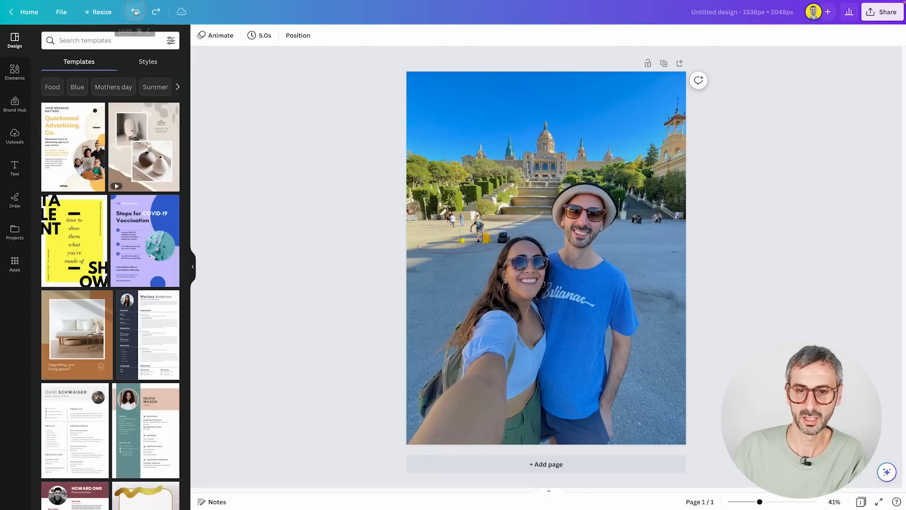
pyautogui.click(136, 12)
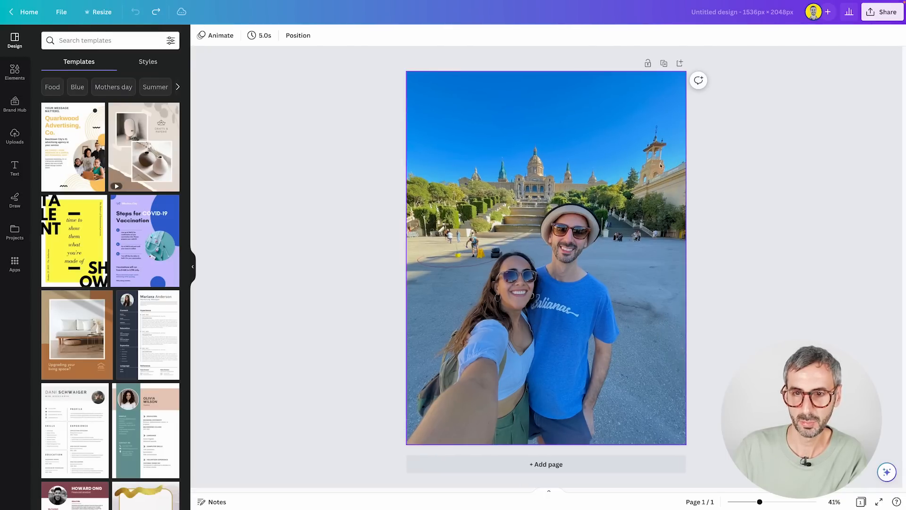
pyautogui.click(156, 13)
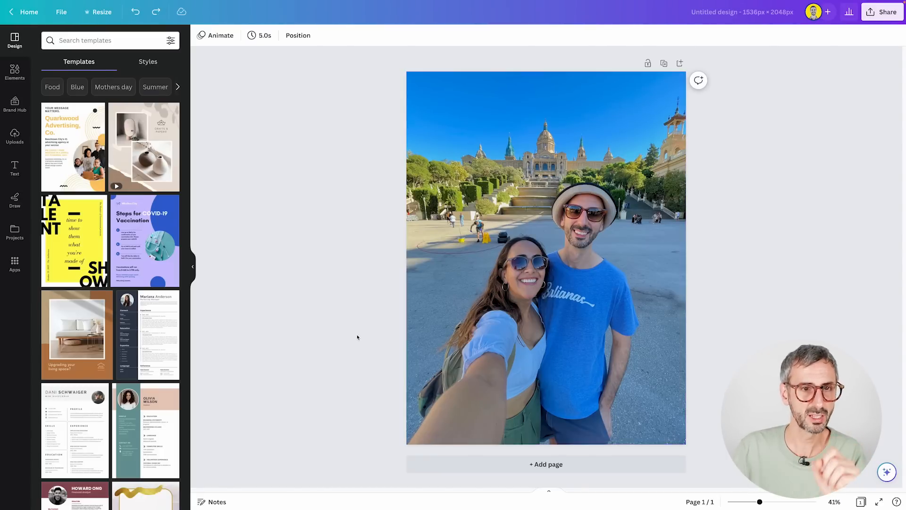
# Add a second page, paste the photo of people jumping at the beach, and centre it horizontally.
pyautogui.click(549, 464)
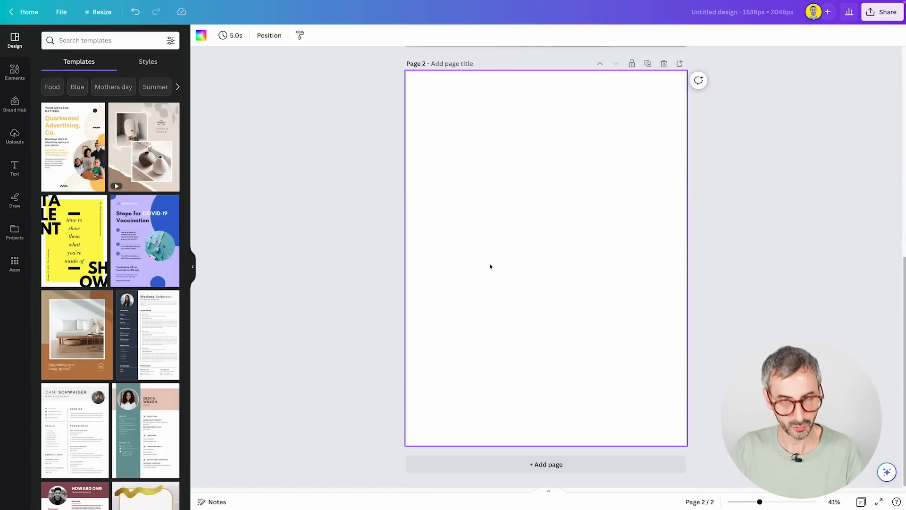
pyautogui.hotkey('ctrl', 'v')
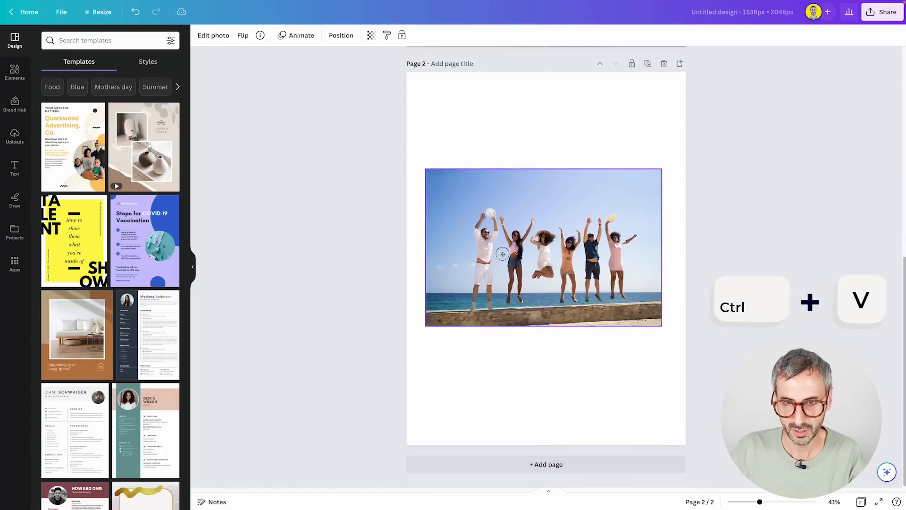
pyautogui.moveTo(502, 253); pyautogui.dragTo(505, 252)
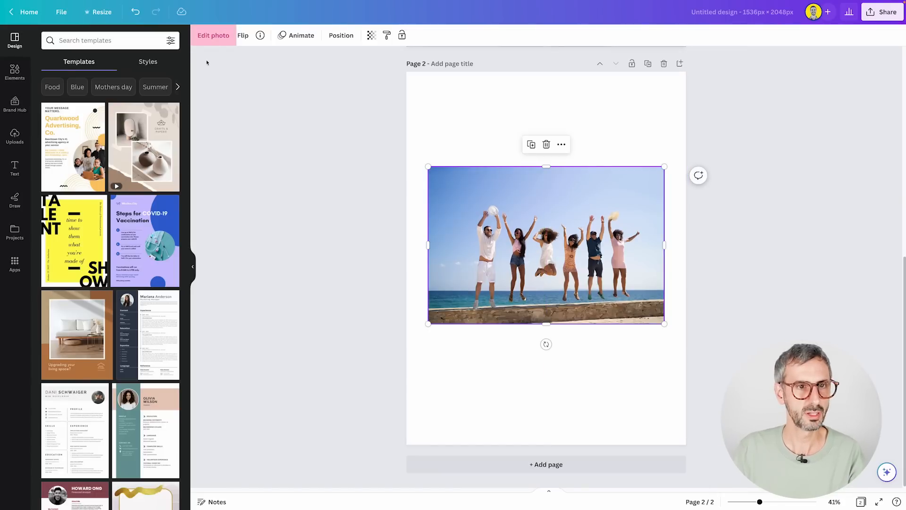
# Apply Smart Crop to the beach group photo, keeping the freeform aspect ratio.
pyautogui.click(219, 40)
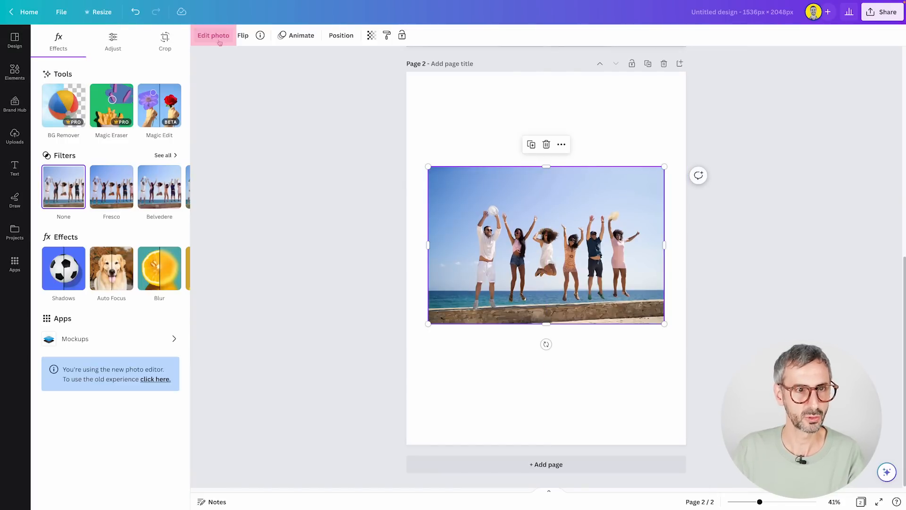
pyautogui.click(165, 40)
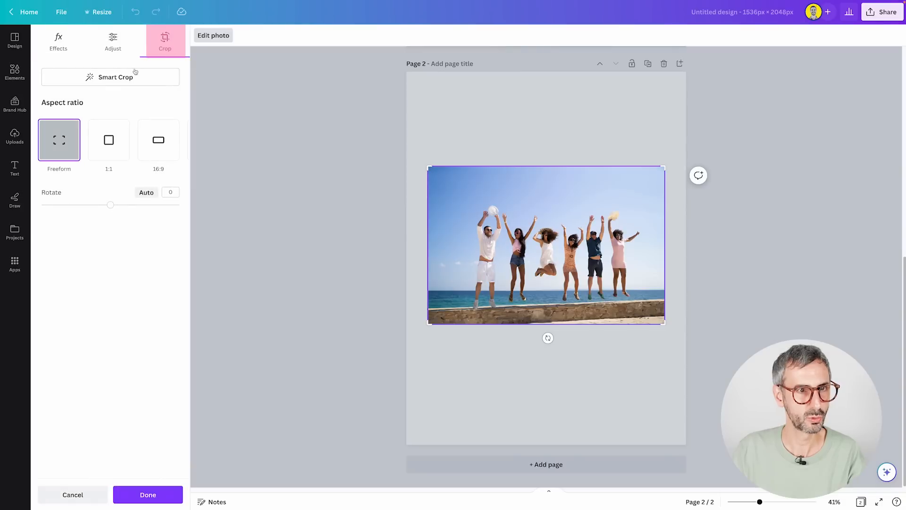
pyautogui.click(107, 79)
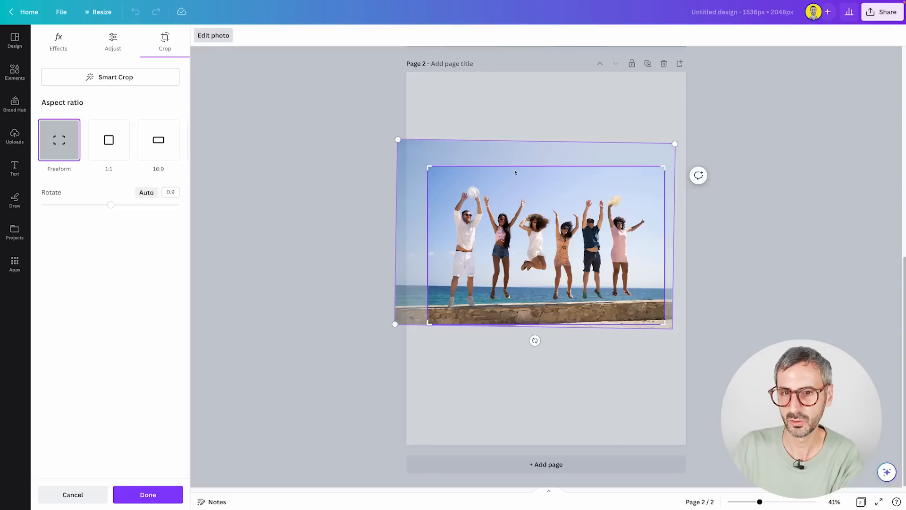
pyautogui.click(145, 498)
pyautogui.click(526, 394)
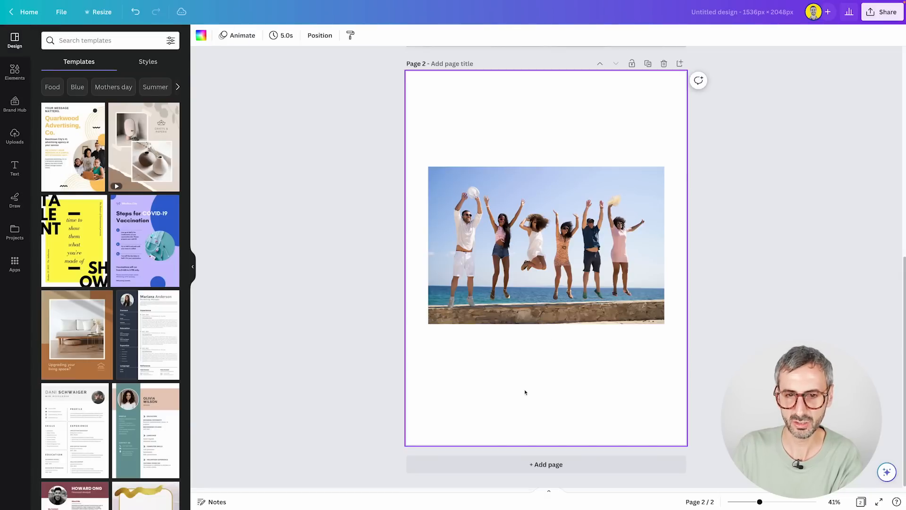
# Move the cropped beach photo to the page's lower half and paste the uncropped original aligned above it.
pyautogui.moveTo(533, 274); pyautogui.dragTo(534, 357)
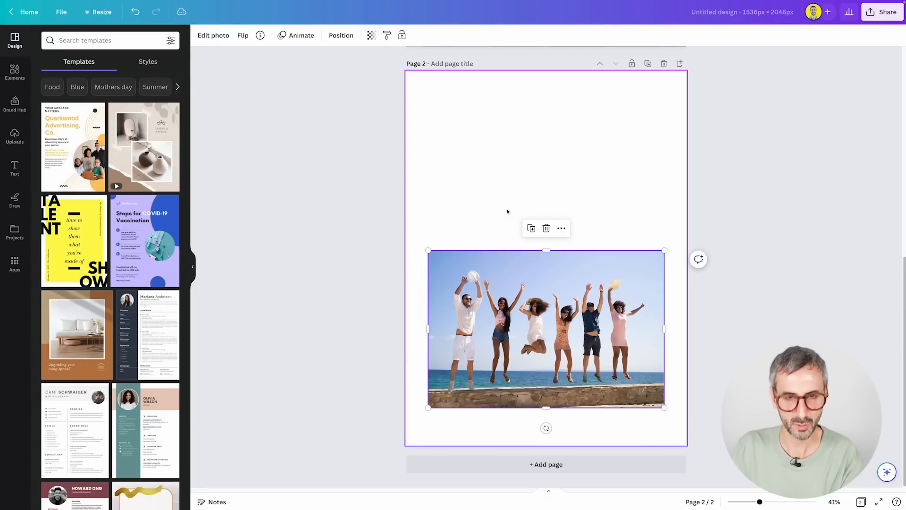
pyautogui.click(483, 135)
pyautogui.hotkey('ctrl', 'v')
pyautogui.moveTo(503, 182); pyautogui.dragTo(525, 195)
pyautogui.click(340, 338)
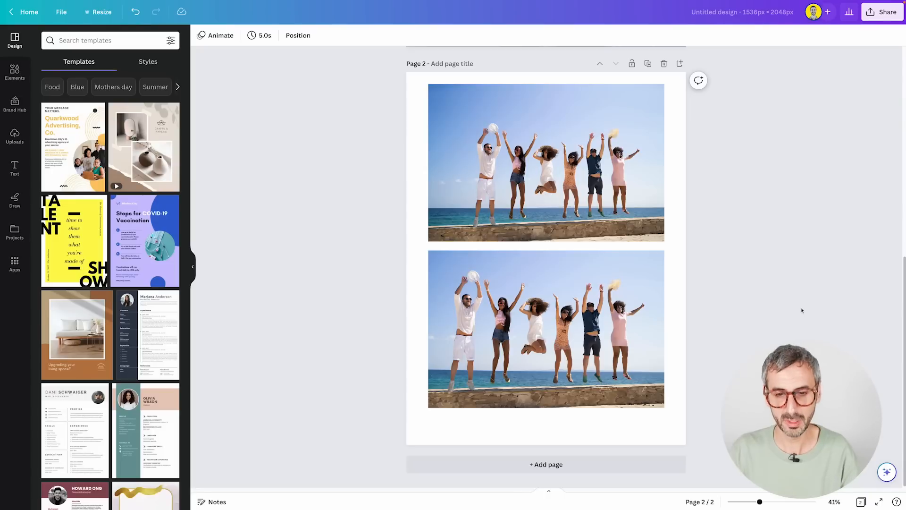
# Add a third page and insert the egg-shaped frame from the full collection of frames.
pyautogui.click(543, 465)
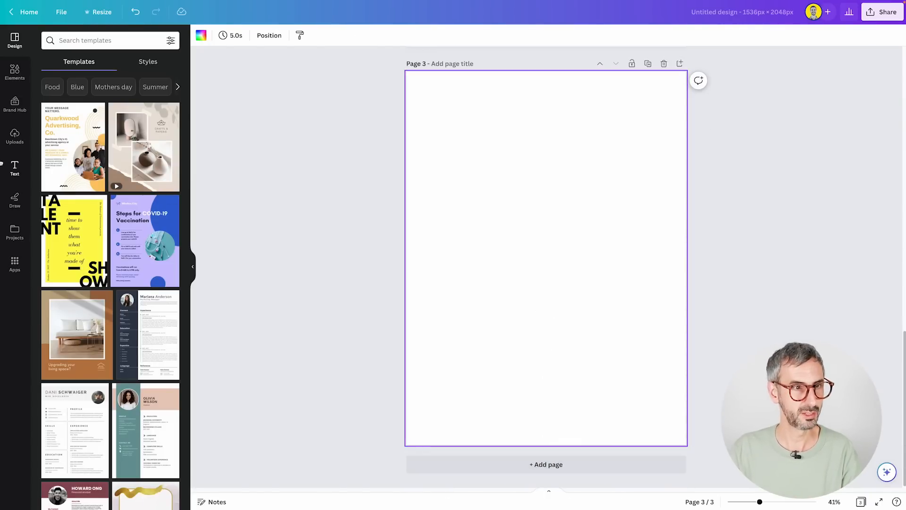
pyautogui.click(14, 71)
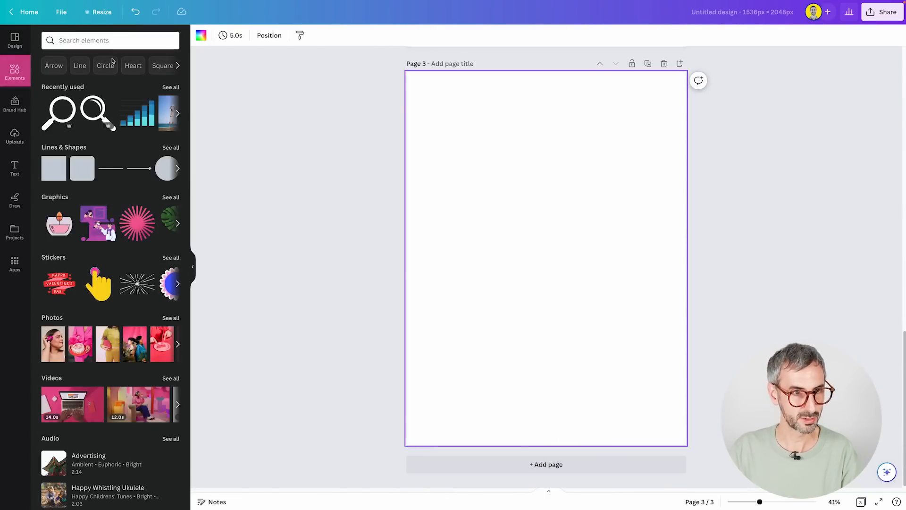
pyautogui.scroll(-3, 79, 359)
pyautogui.scroll(-8, 79, 359)
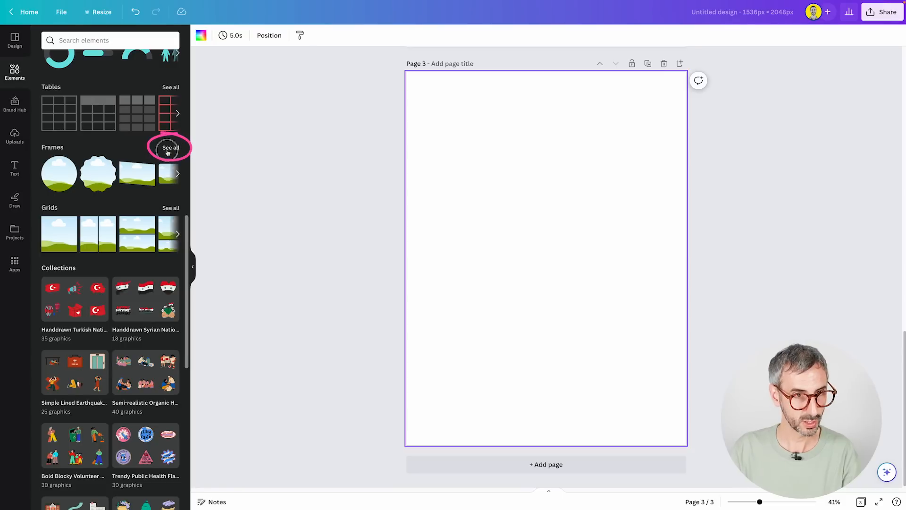
pyautogui.click(168, 148)
pyautogui.scroll(-8, 92, 357)
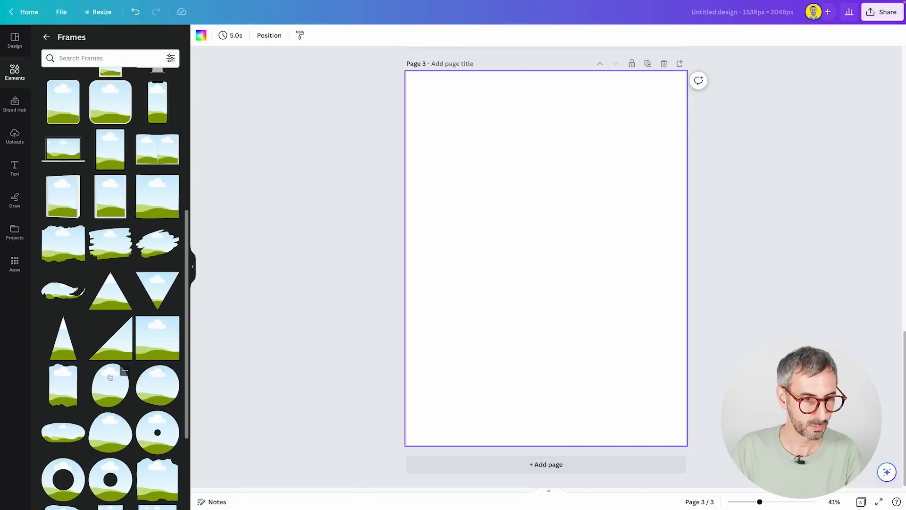
pyautogui.click(116, 378)
# Enlarge the egg-shaped frame and centre it horizontally and vertically on the page.
pyautogui.moveTo(475, 337); pyautogui.dragTo(430, 387)
pyautogui.moveTo(533, 290); pyautogui.dragTo(554, 269)
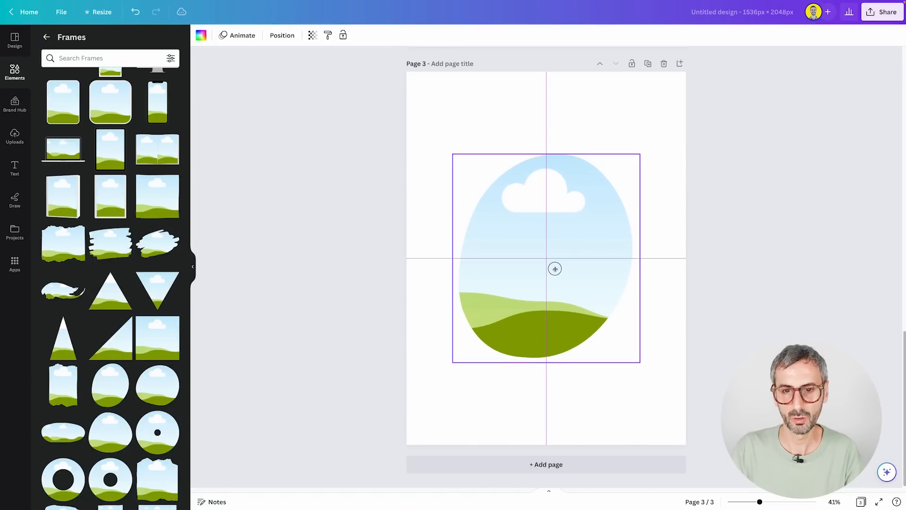
pyautogui.click(476, 407)
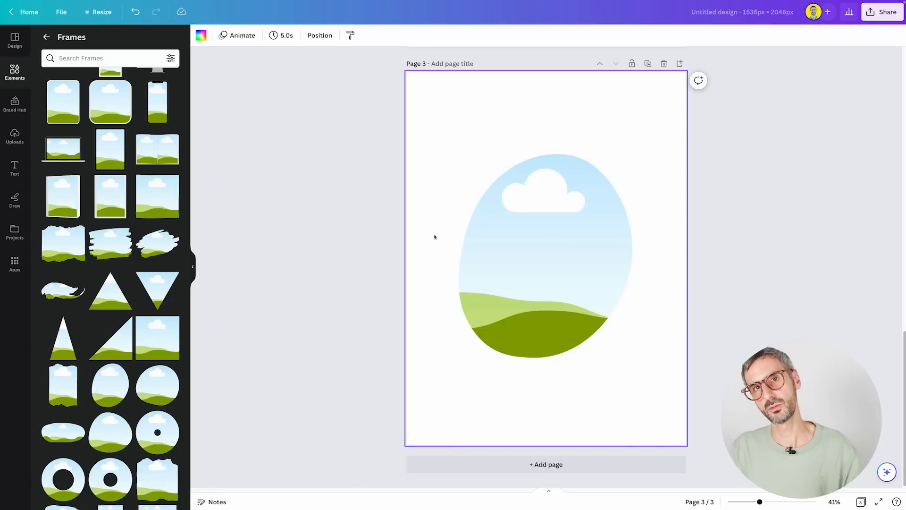
# Fill the egg-shaped frame with the uploaded photo of the man in a hat standing by the mountain house.
pyautogui.click(15, 136)
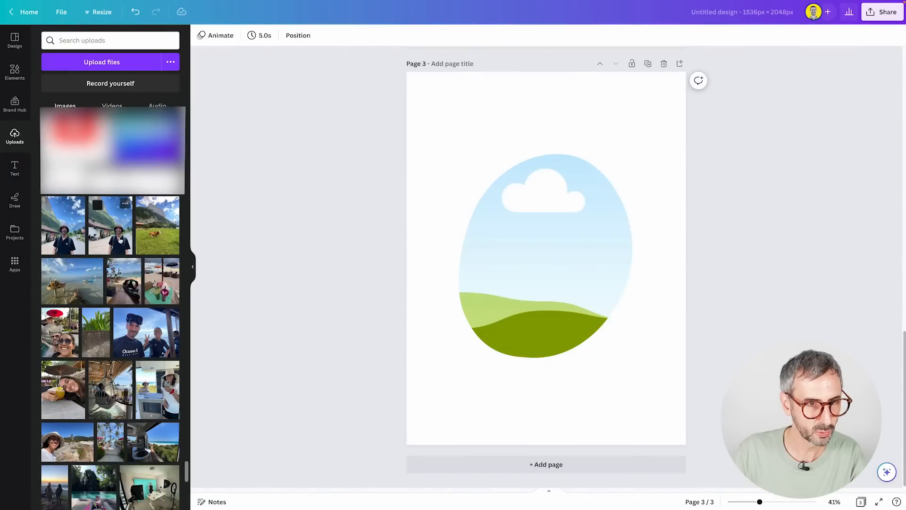
pyautogui.click(120, 241)
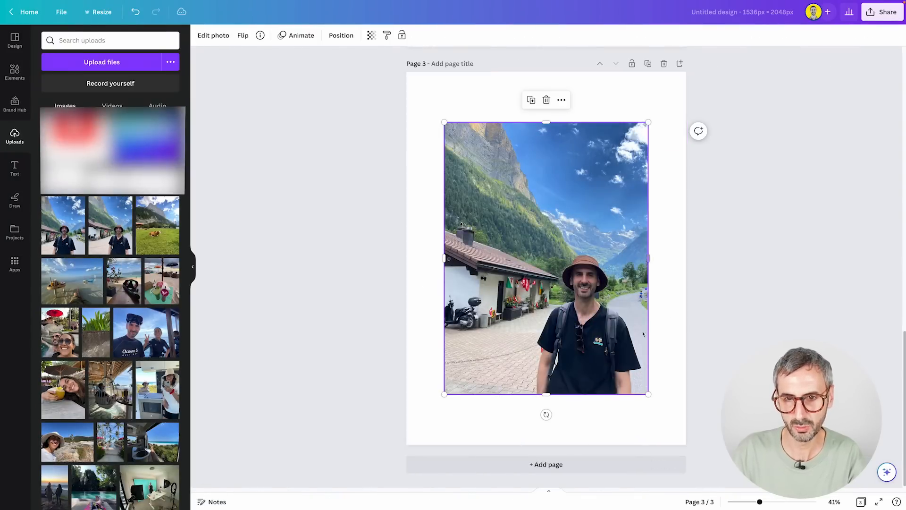
pyautogui.moveTo(600, 346); pyautogui.dragTo(587, 314)
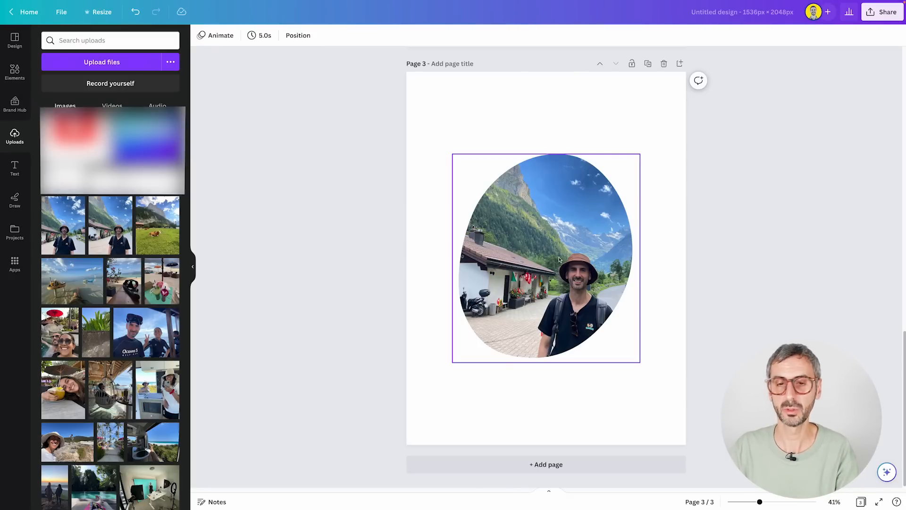
# Straighten the photo inside the egg-shaped frame with a crop rotation of -4.4 and apply it.
pyautogui.click(555, 236)
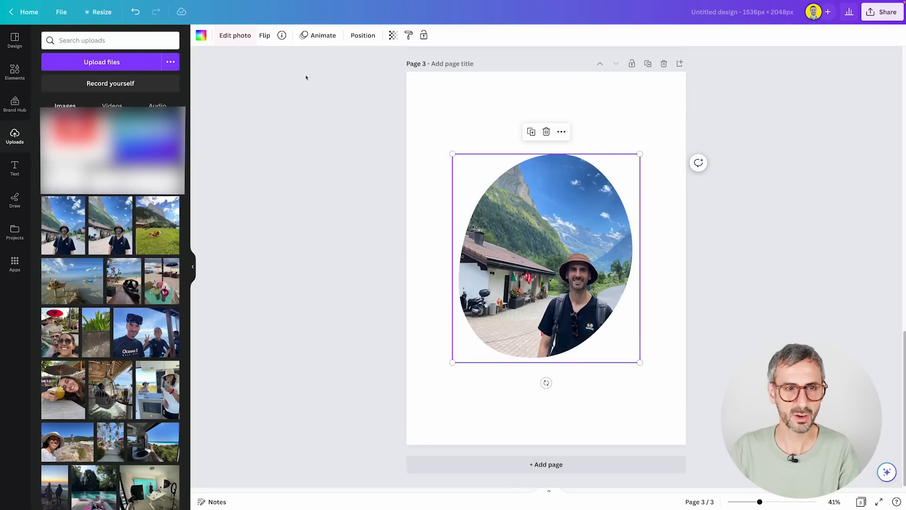
pyautogui.click(235, 36)
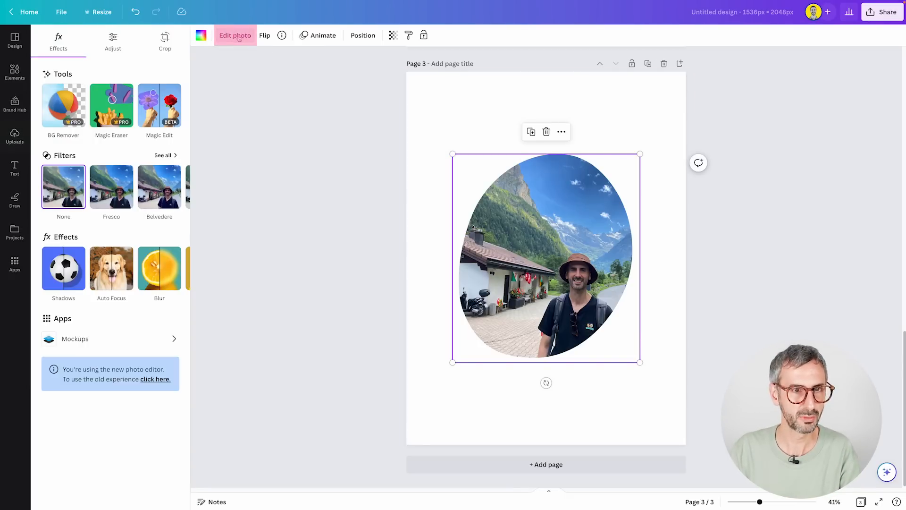
pyautogui.click(165, 42)
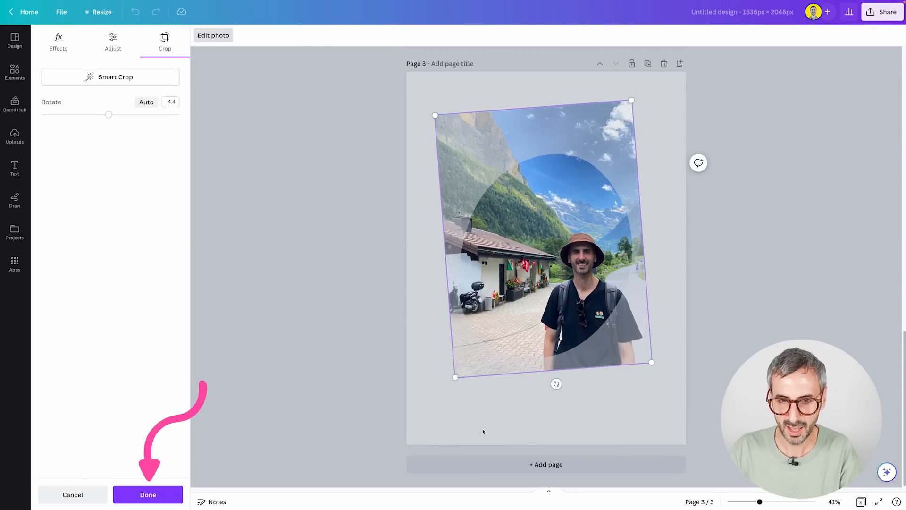
pyautogui.click(146, 494)
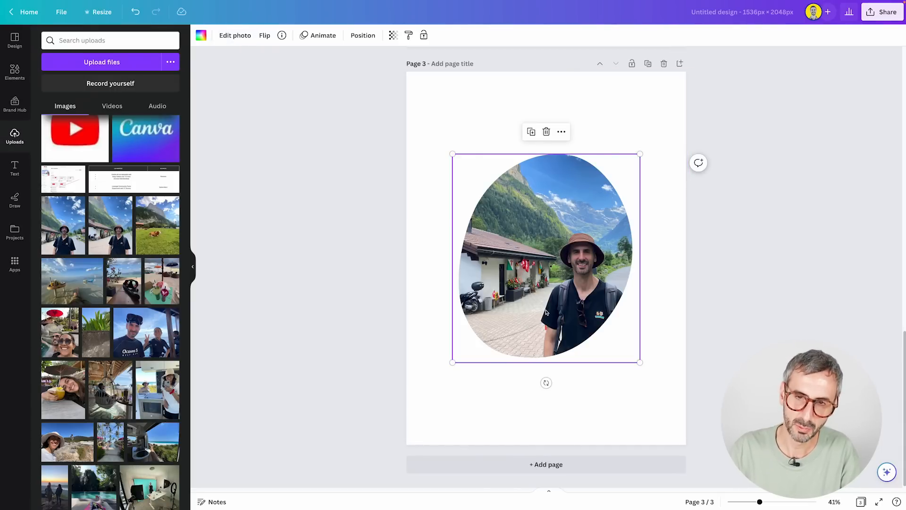
# Compare the framed mountain photo with and without the straightening by repeatedly undoing and redoing the crop.
pyautogui.click(135, 13)
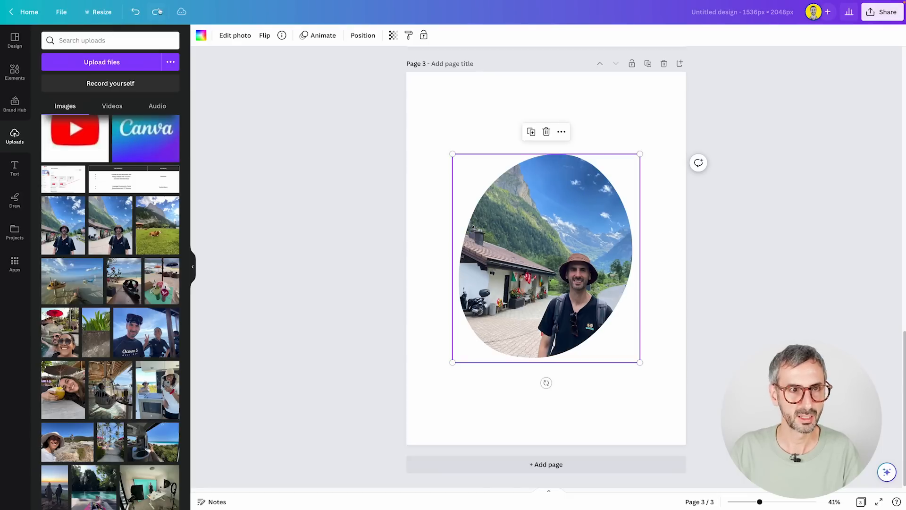
pyautogui.click(156, 13)
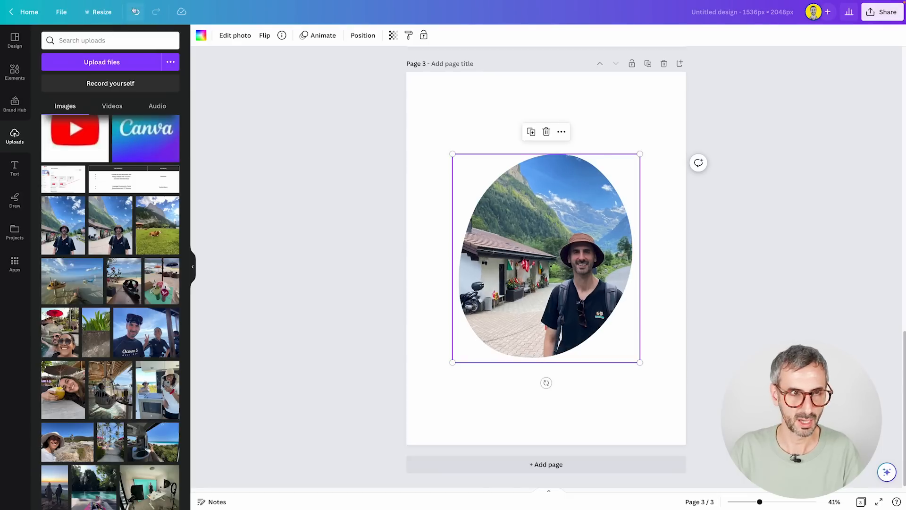
pyautogui.click(136, 17)
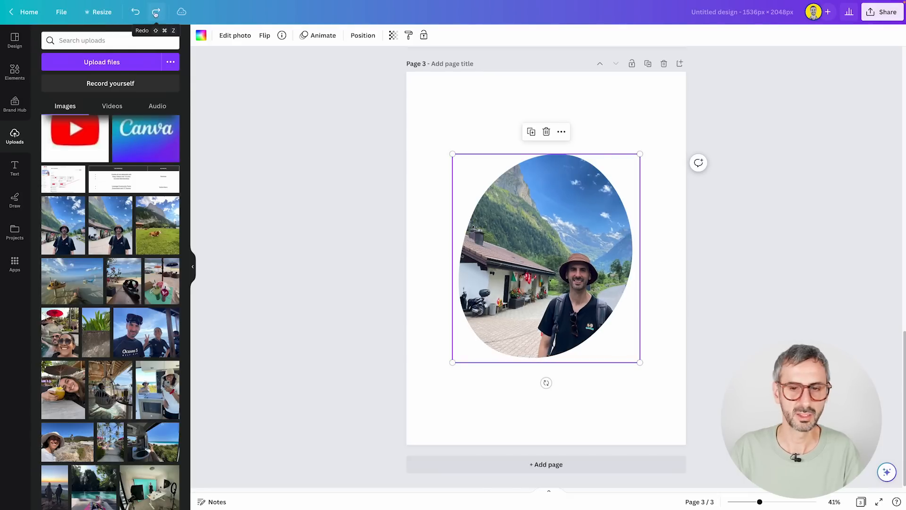
pyautogui.click(157, 13)
pyautogui.click(136, 14)
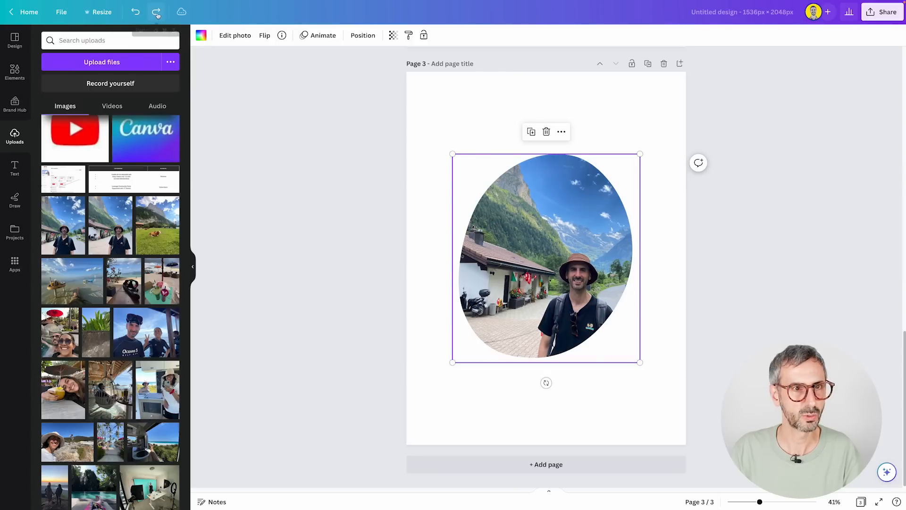
pyautogui.click(156, 12)
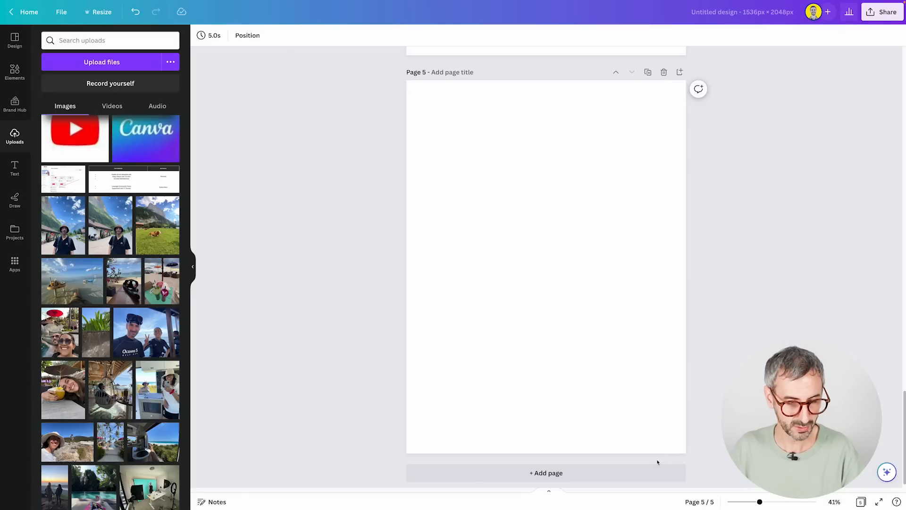
# Paste the couple's beach selfie onto page 5 and straighten it with automatic rotation of -3.5, keeping the freeform aspect ratio.
pyautogui.hotkey('ctrl', 'v')
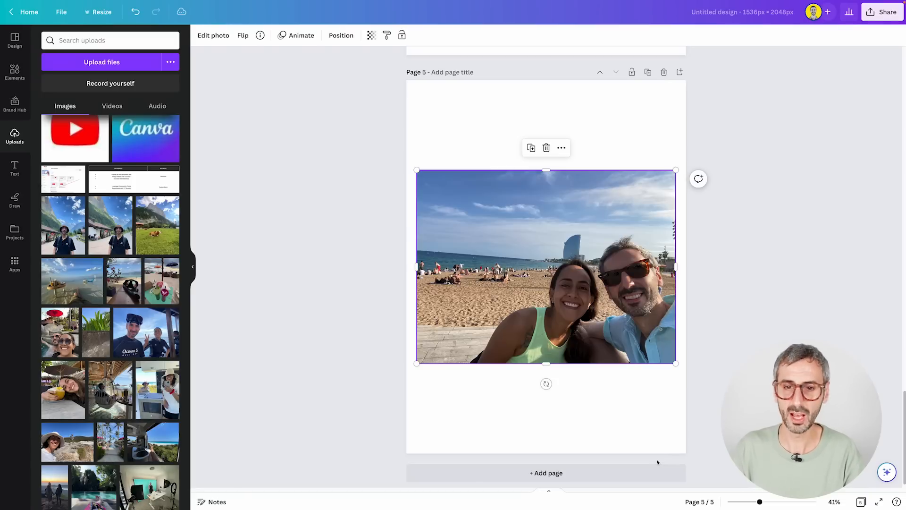
pyautogui.click(657, 461)
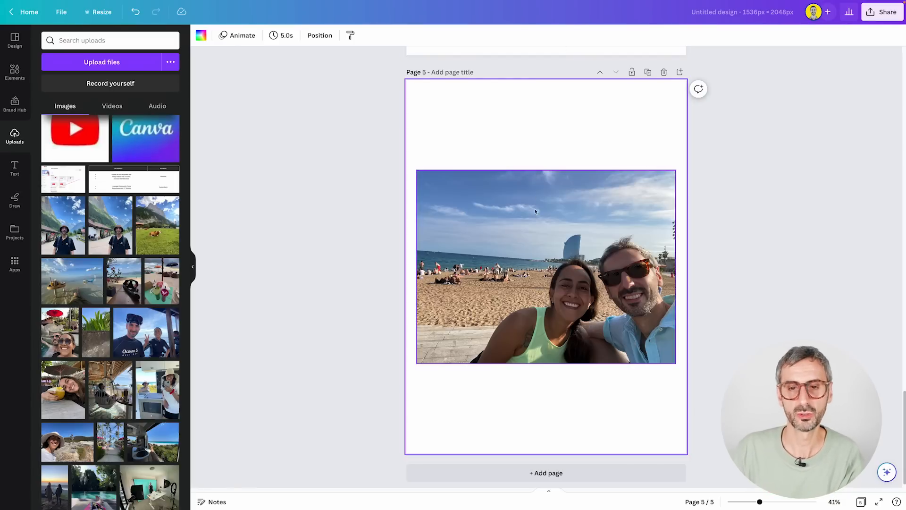
pyautogui.click(522, 203)
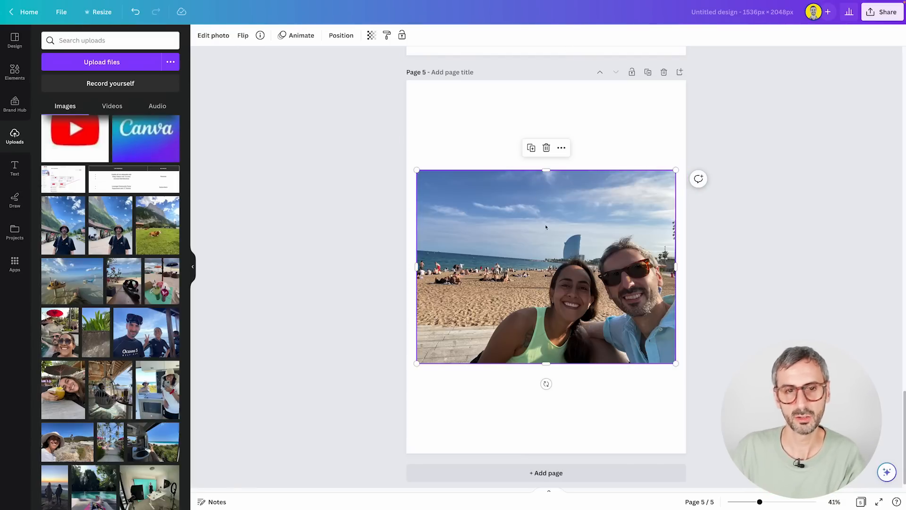
pyautogui.click(212, 34)
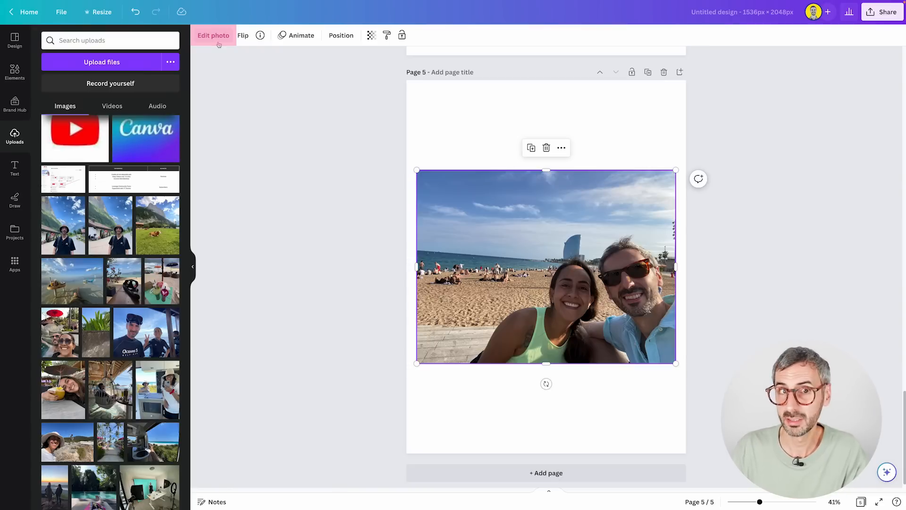
pyautogui.click(214, 35)
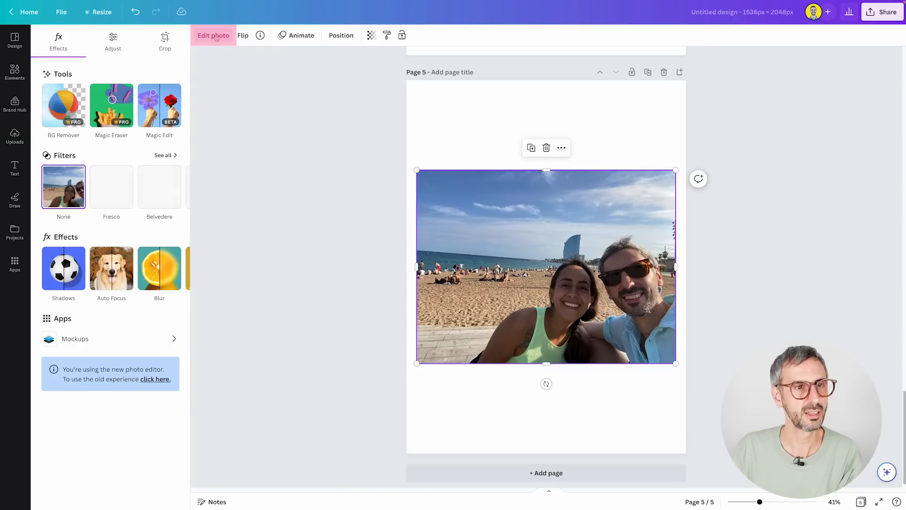
pyautogui.click(164, 42)
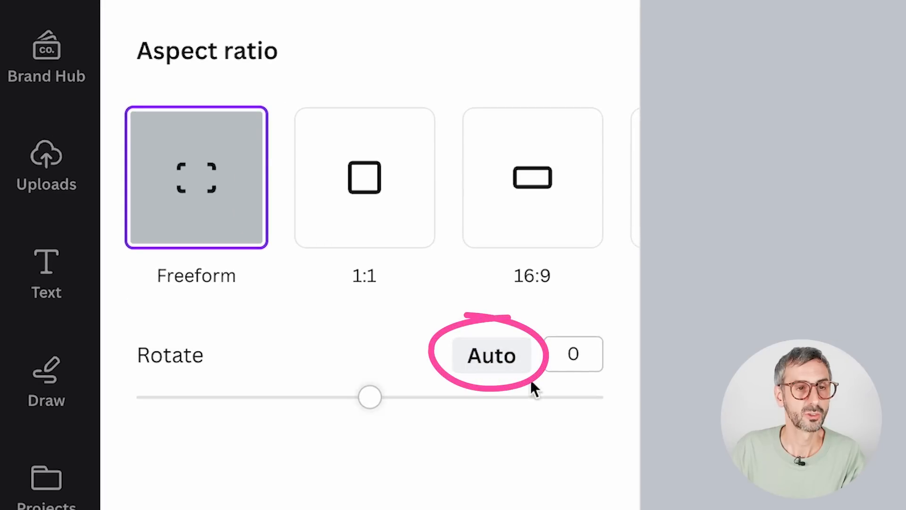
pyautogui.click(484, 364)
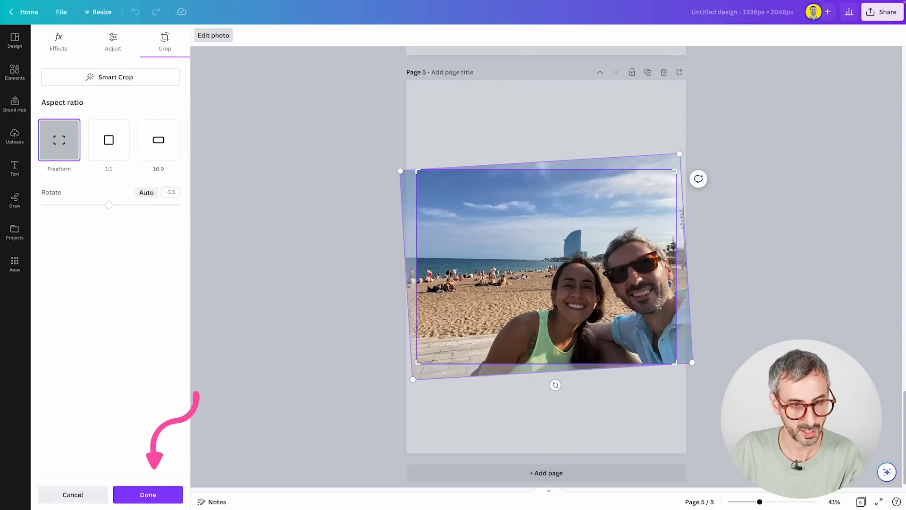
pyautogui.click(161, 493)
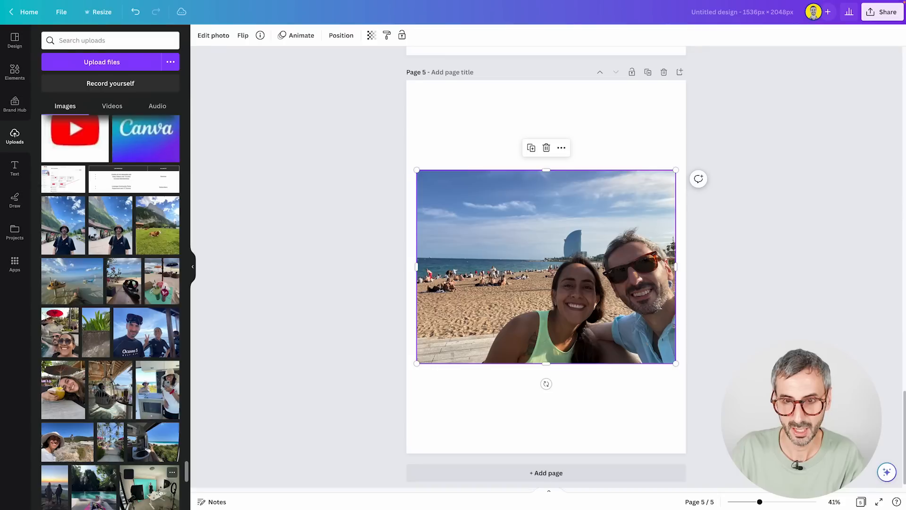
# Compare the beach selfie with and without the automatic rotation by undoing and redoing it, leaving the rotation applied.
pyautogui.click(320, 371)
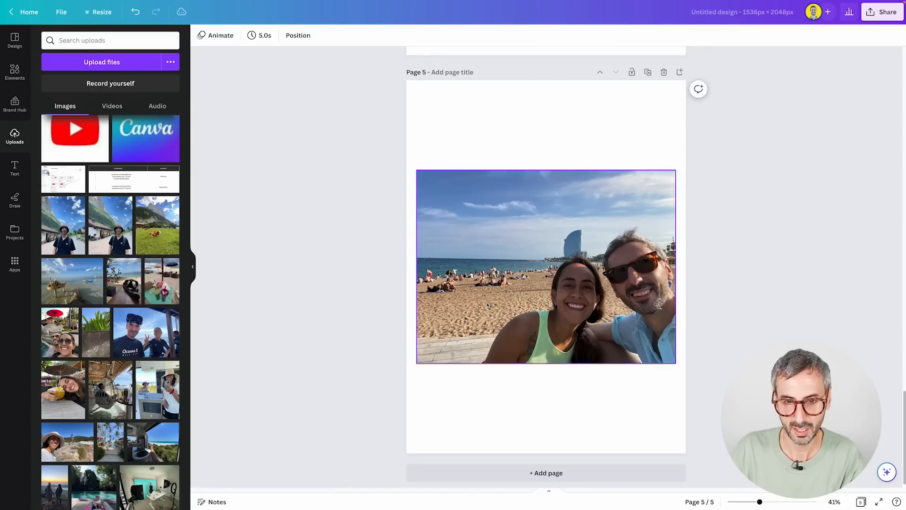
pyautogui.click(135, 14)
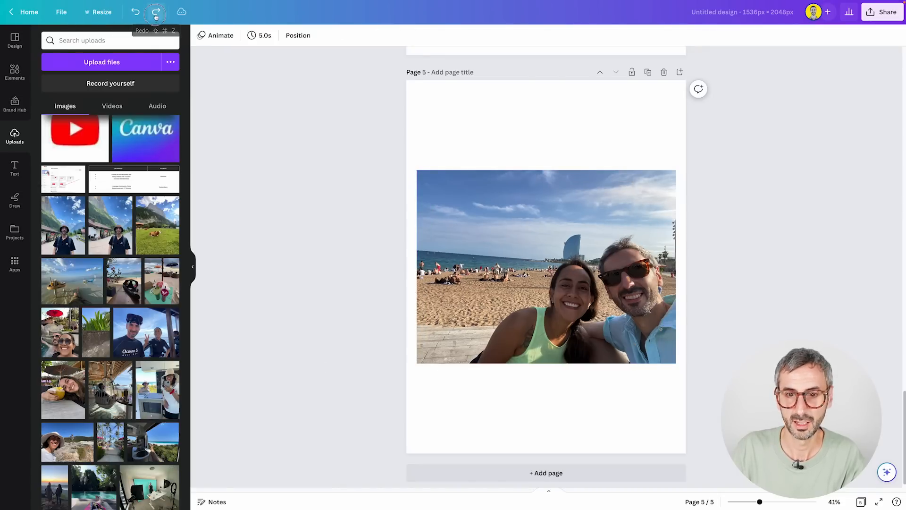
pyautogui.click(156, 18)
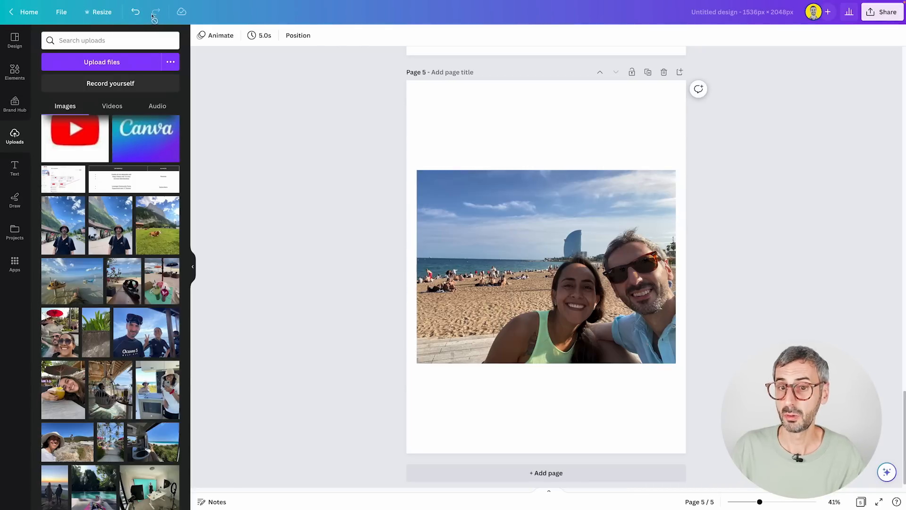
pyautogui.click(136, 14)
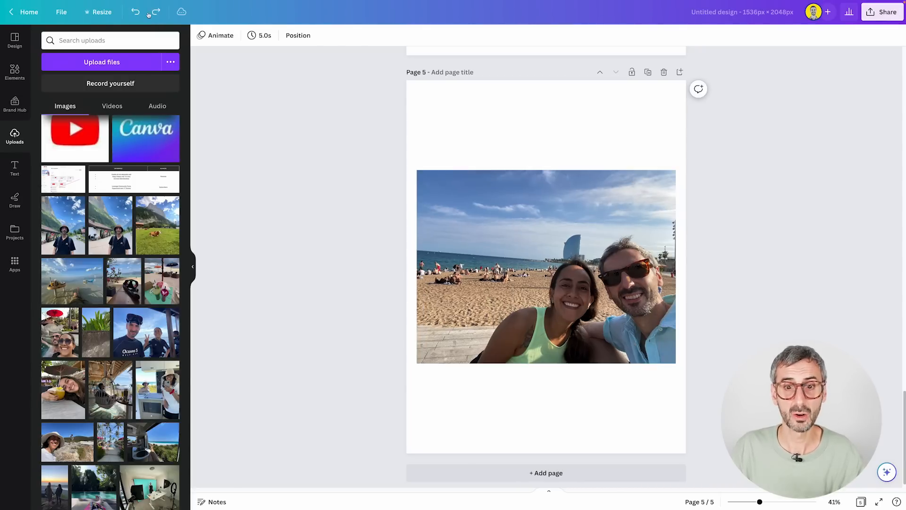
pyautogui.click(155, 17)
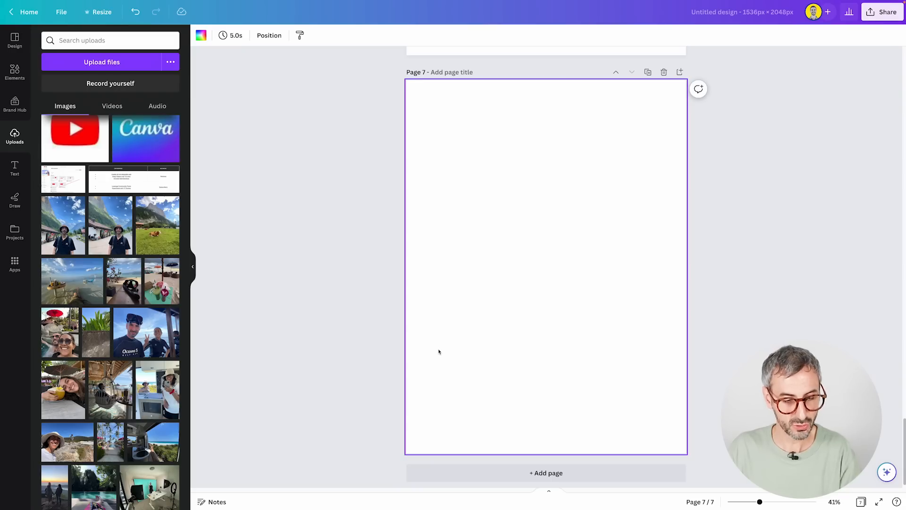
# Paste the couple's selfie in front of the palace onto page 7.
pyautogui.hotkey('ctrl', 'v')
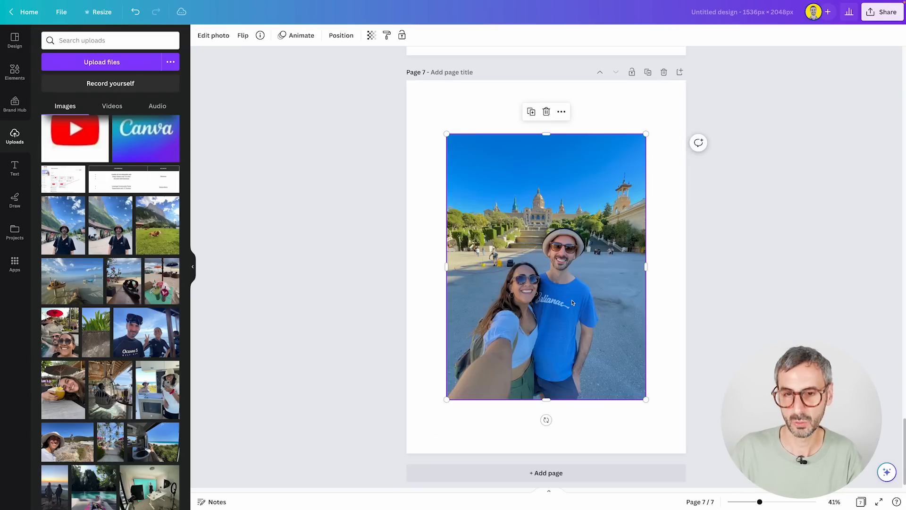
pyautogui.click(680, 362)
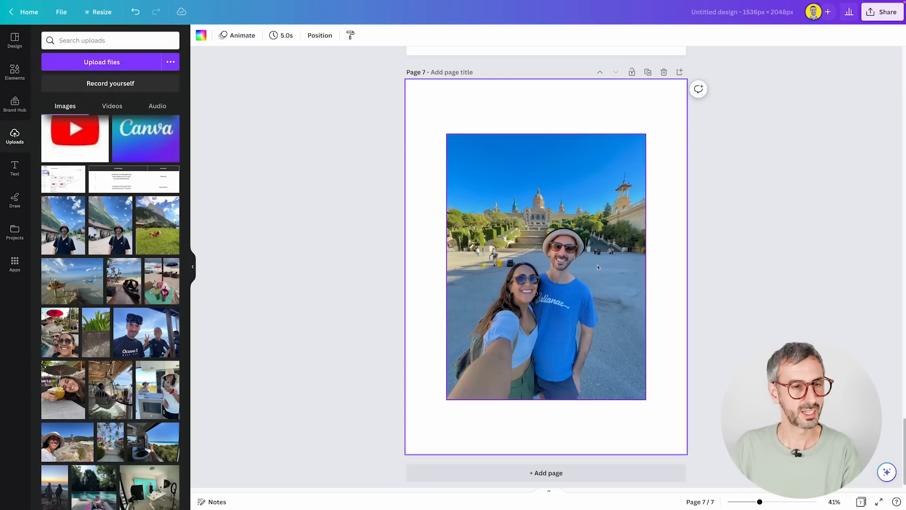
pyautogui.click(330, 255)
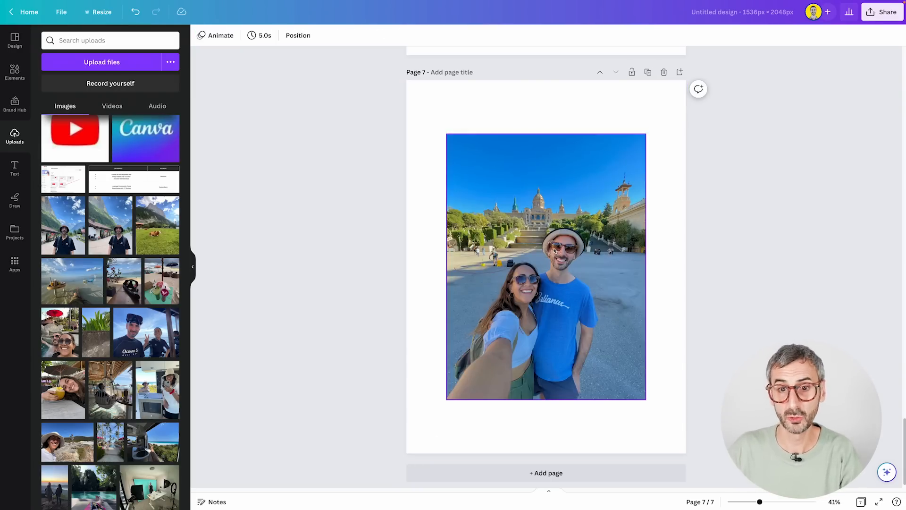
# Apply the Auto Focus effect to the palace selfie with blur intensity 47 and focus position 29.5.
pyautogui.click(549, 248)
pyautogui.click(222, 35)
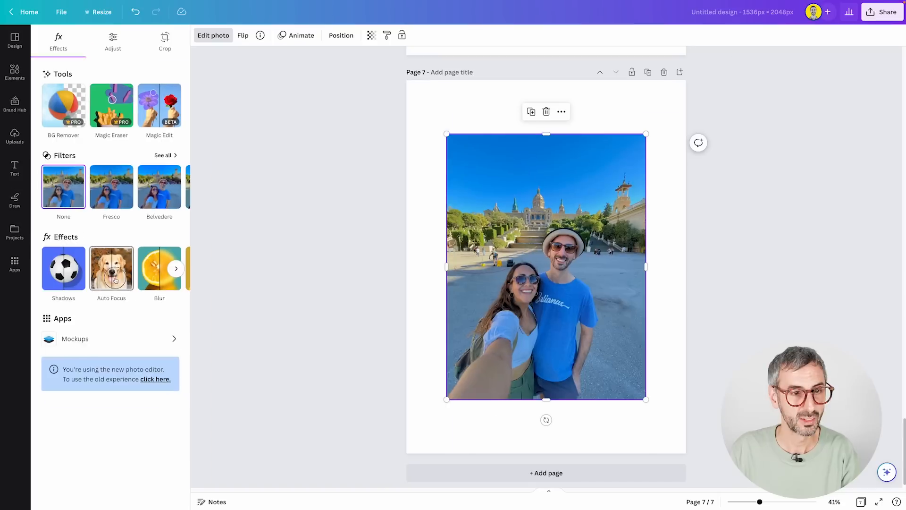
pyautogui.click(338, 302)
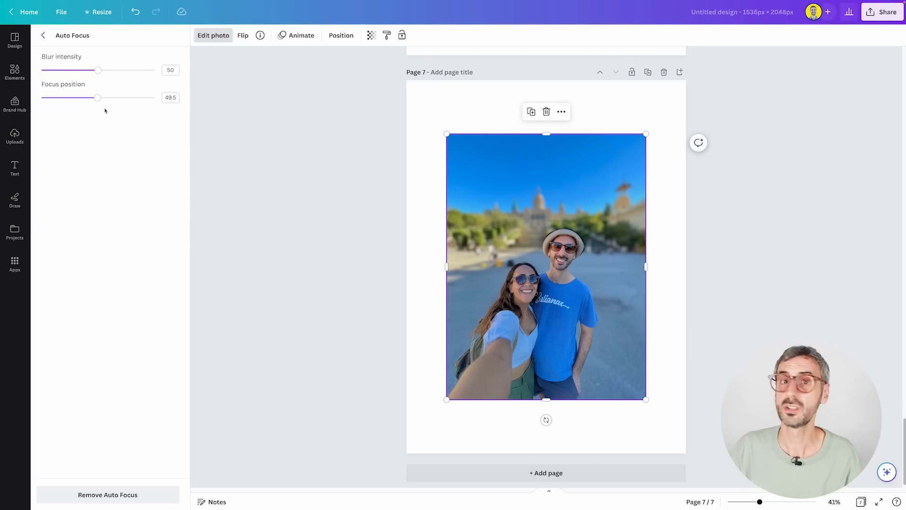
pyautogui.moveTo(98, 101); pyautogui.dragTo(52, 115)
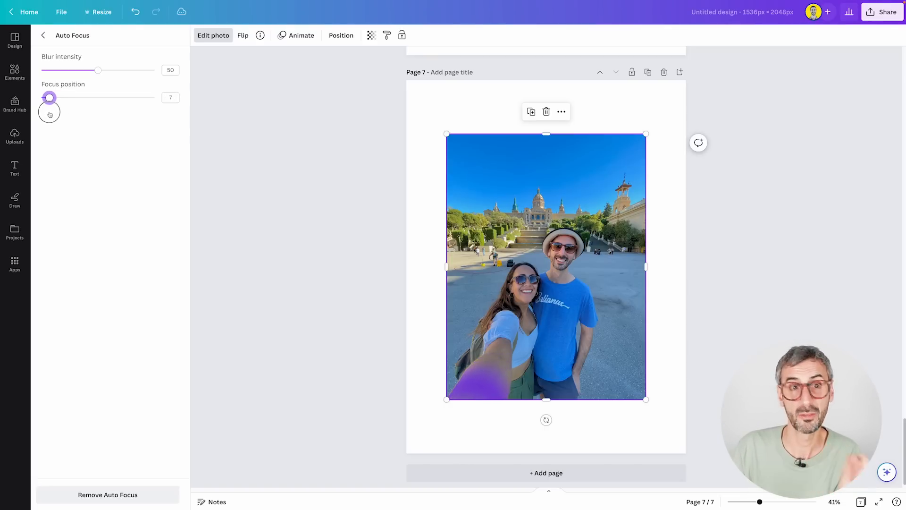
pyautogui.moveTo(50, 115); pyautogui.dragTo(56, 97)
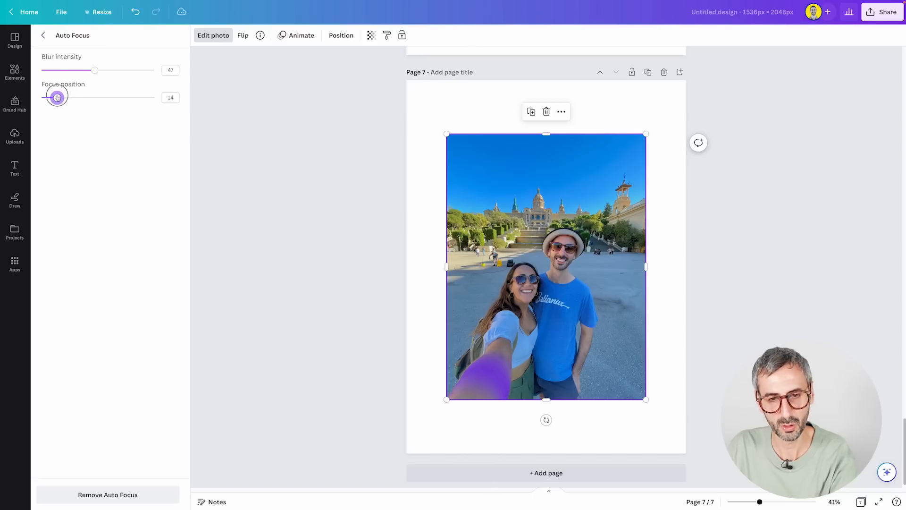
pyautogui.moveTo(60, 98); pyautogui.dragTo(75, 95)
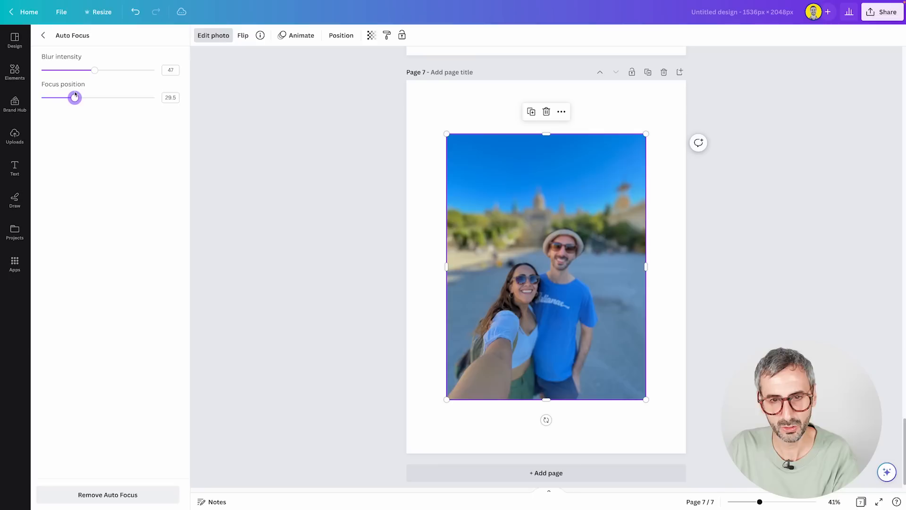
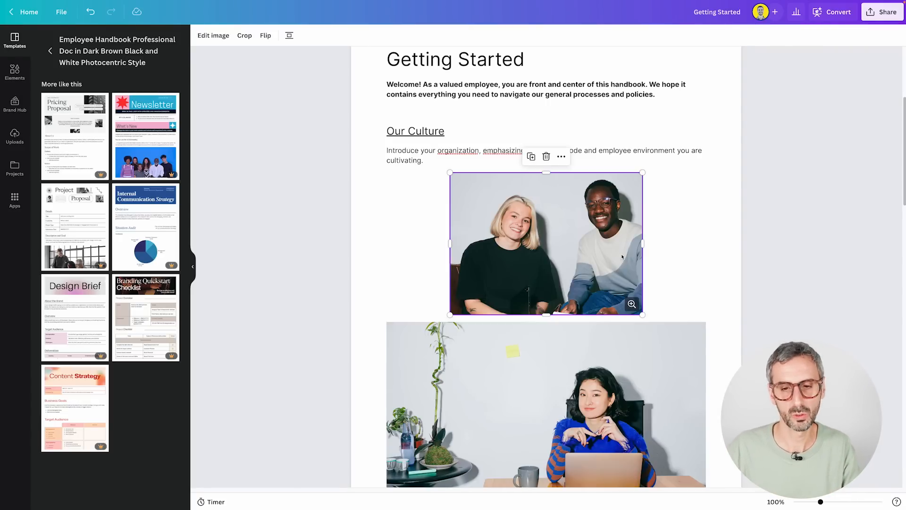
# Crop the photo of the woman with the laptop to a narrow portrait and recentre her inside the crop.
pyautogui.scroll(-3, 626, 348)
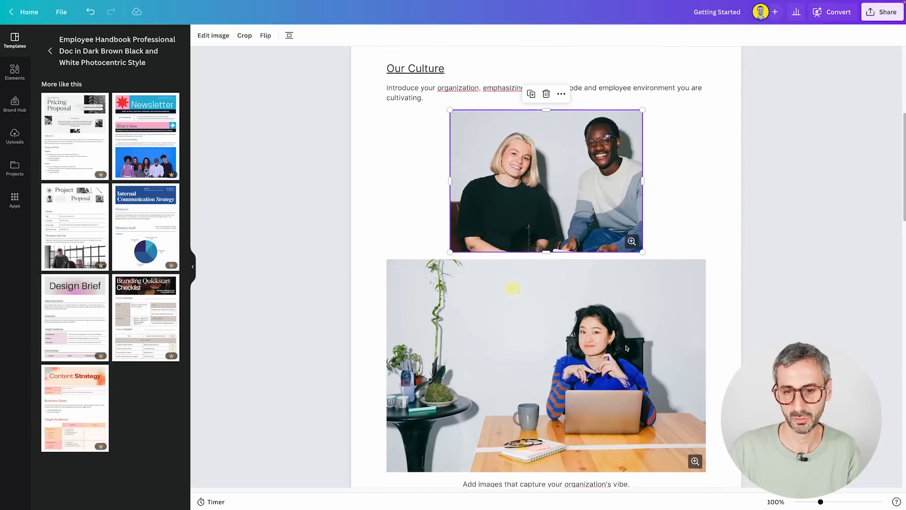
pyautogui.click(623, 346)
pyautogui.moveTo(388, 355); pyautogui.dragTo(491, 360)
pyautogui.doubleClick(561, 378)
pyautogui.moveTo(561, 378); pyautogui.dragTo(504, 367)
pyautogui.click(662, 305)
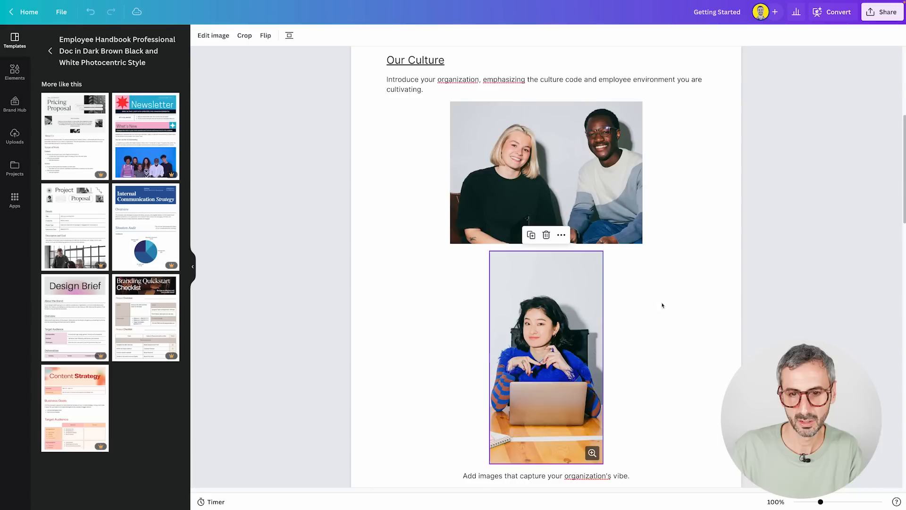
# Crop away the empty wall above the woman and the table area below her laptop.
pyautogui.moveTo(545, 252); pyautogui.dragTo(550, 290)
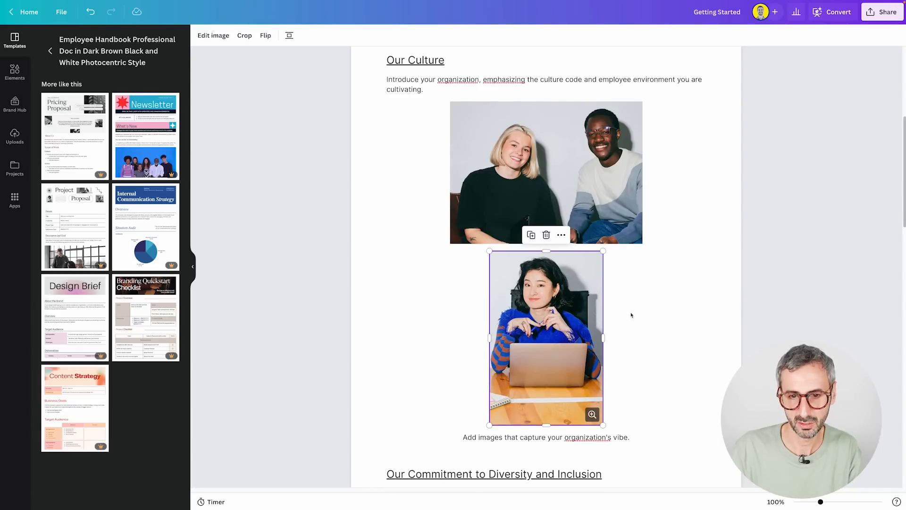
pyautogui.moveTo(543, 427); pyautogui.dragTo(546, 392)
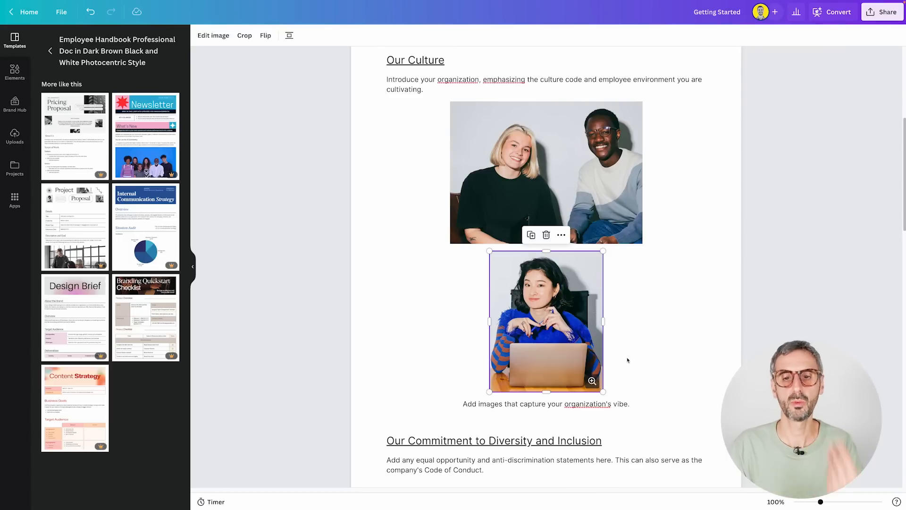
pyautogui.click(563, 237)
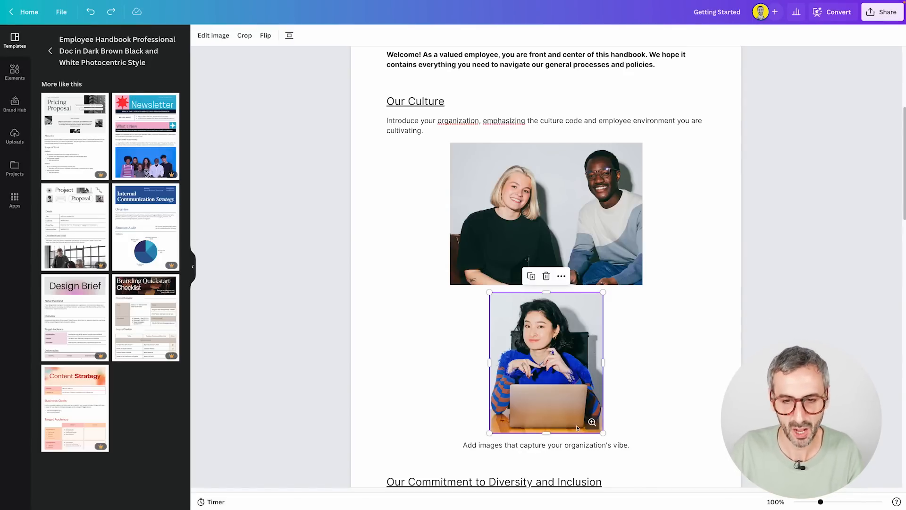
# Delete the caption "Add images that capture your organization's vibe." and cut the woman's photo from the document.
pyautogui.moveTo(631, 445); pyautogui.dragTo(479, 447)
pyautogui.press('BackSpace')
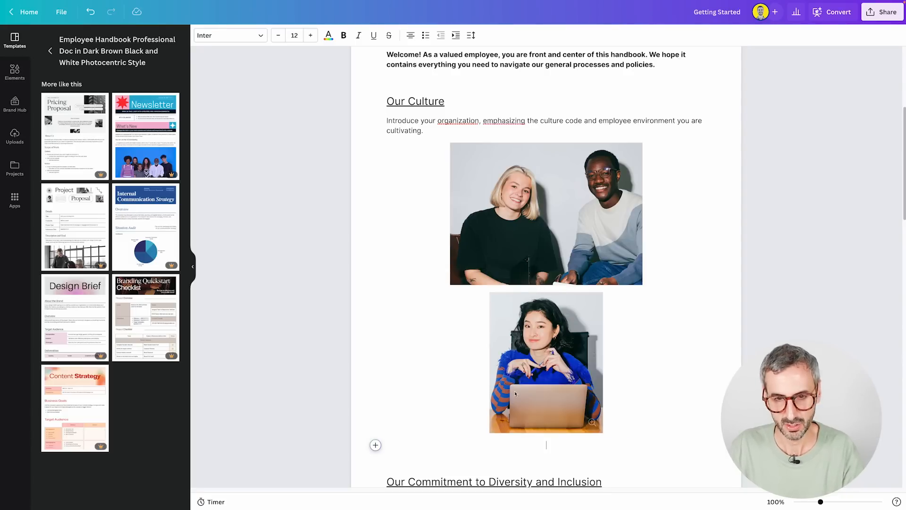
pyautogui.click(515, 393)
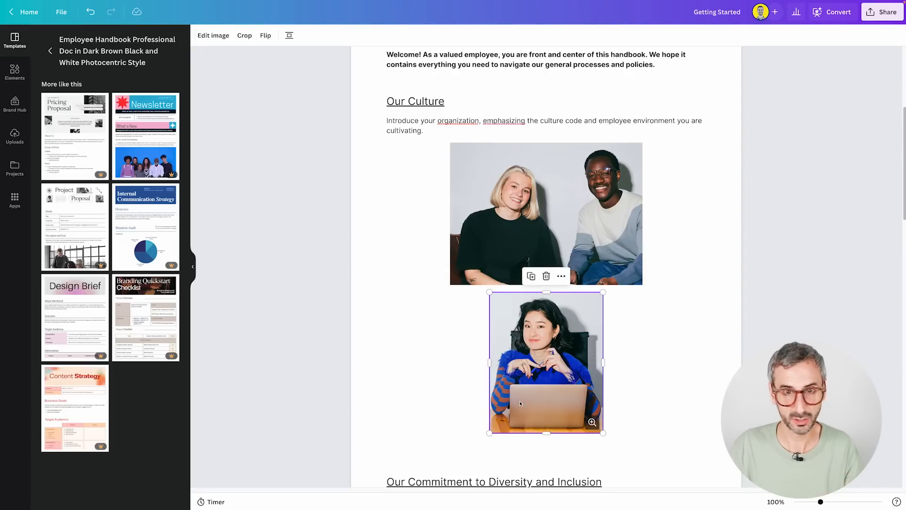
pyautogui.hotkey('ctrl', 'x')
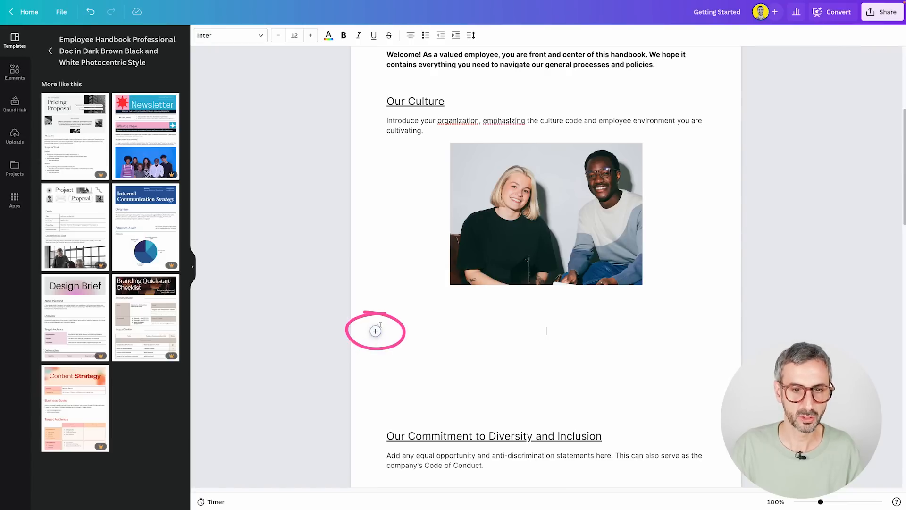
# Insert a table with four columns and one row below the photo of the two colleagues.
pyautogui.click(375, 332)
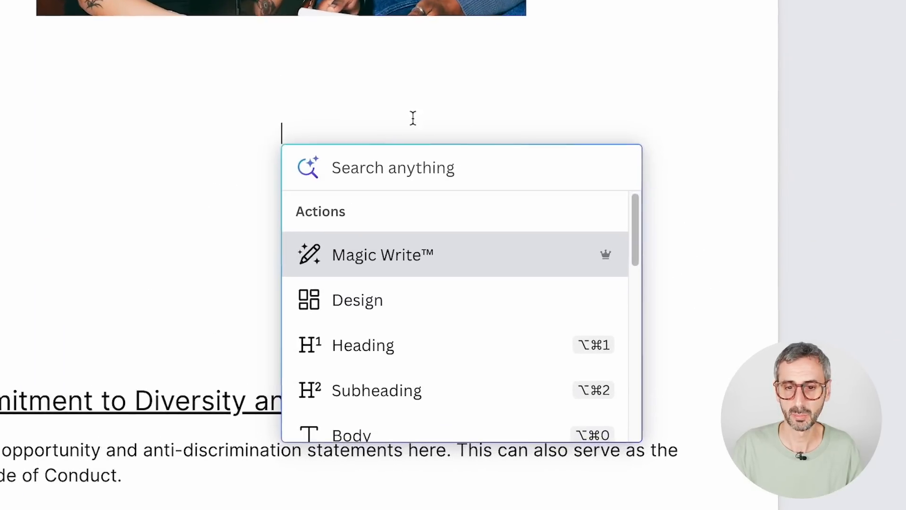
pyautogui.scroll(-5, 357, 302)
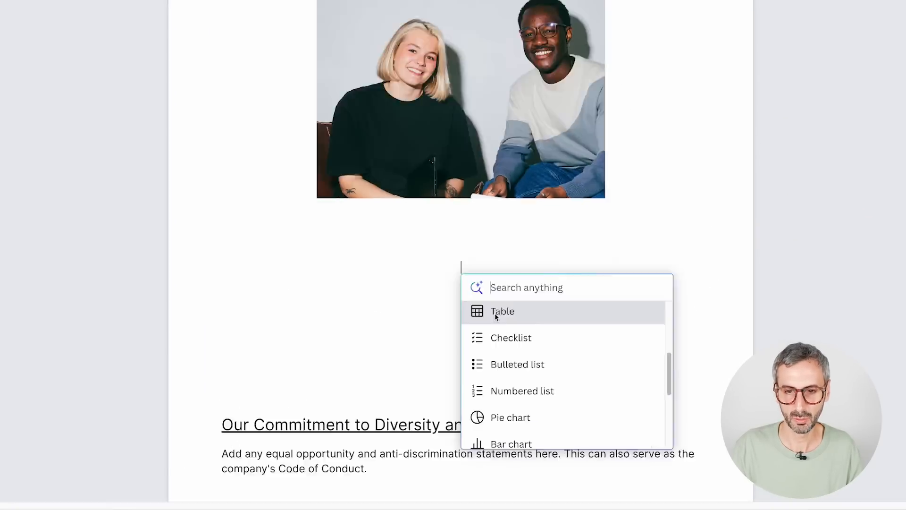
pyautogui.click(342, 206)
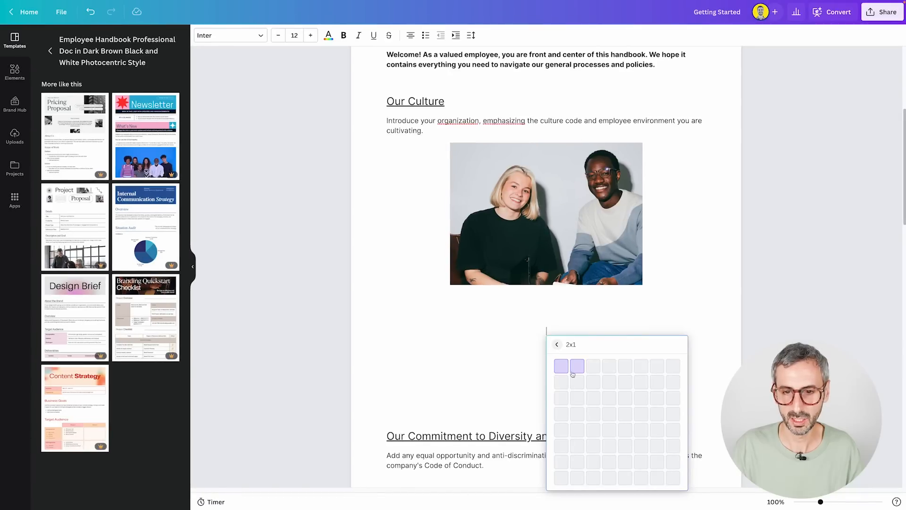
pyautogui.click(610, 372)
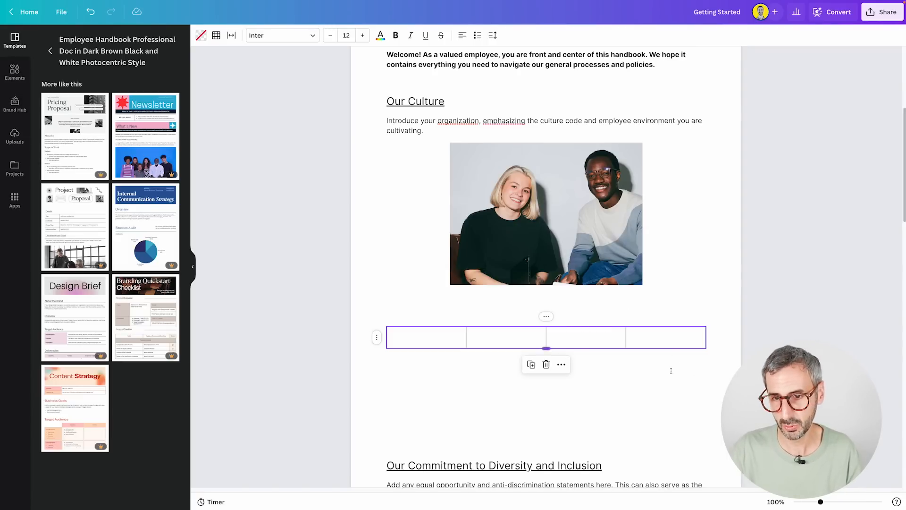
# Paste the woman's photo into the last table cell and enlarge it to fill the cell's width.
pyautogui.click(675, 333)
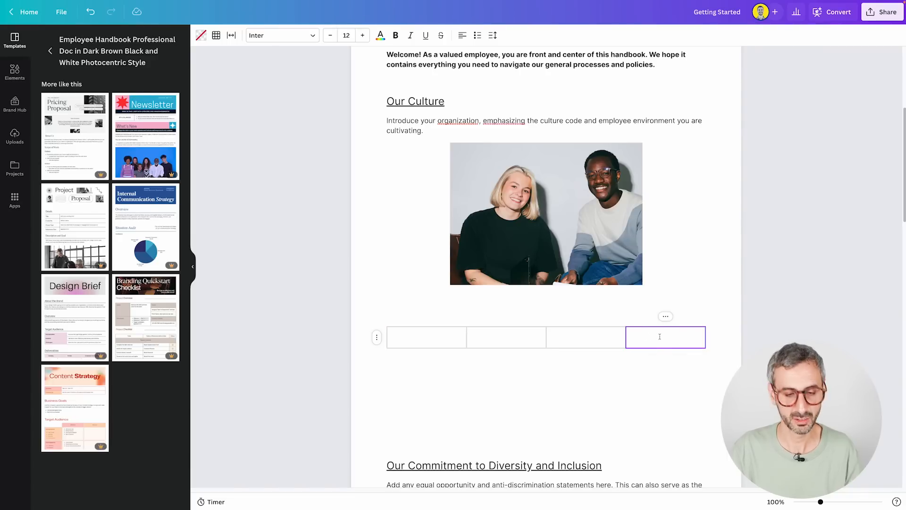
pyautogui.hotkey('ctrl', 'v')
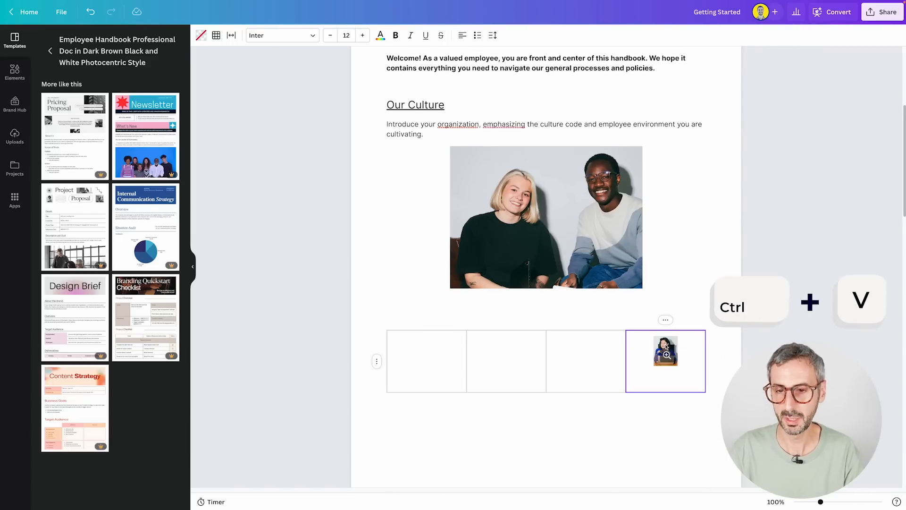
pyautogui.moveTo(654, 366); pyautogui.dragTo(605, 439)
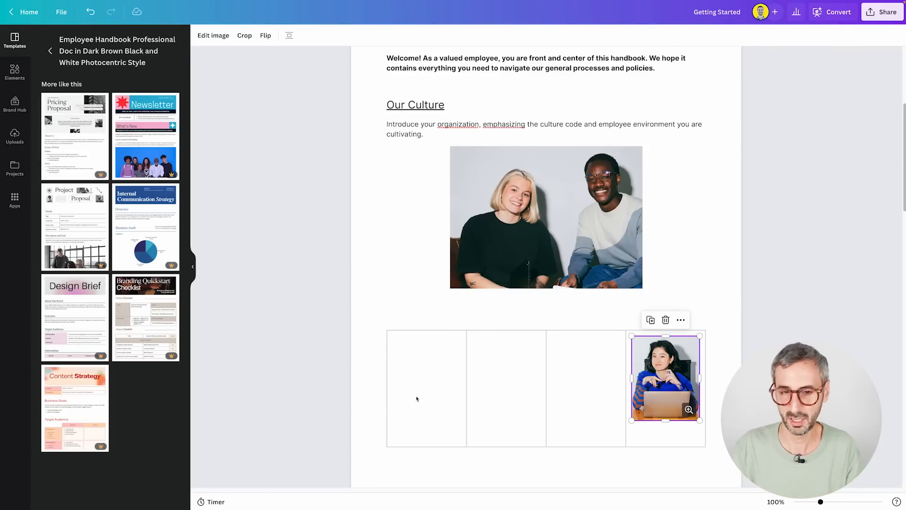
# Remove all borders of the whole table by setting the border style to none.
pyautogui.click(383, 332)
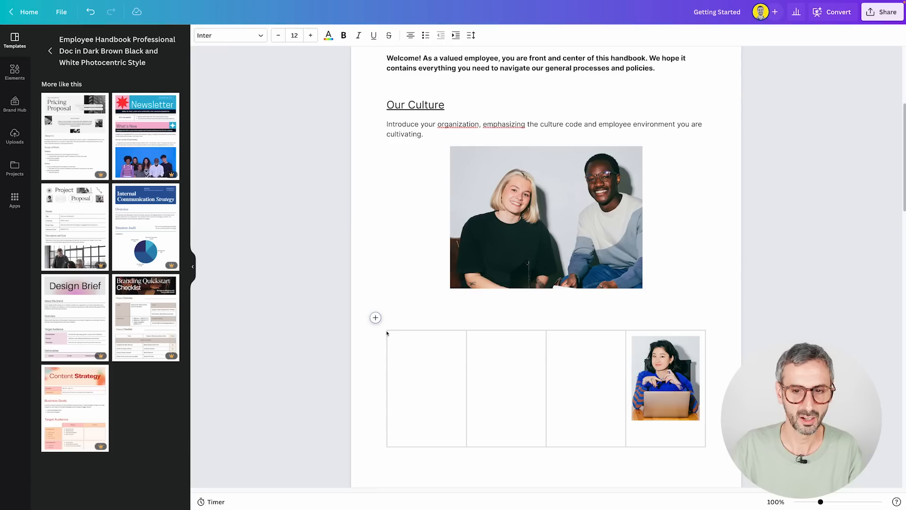
pyautogui.click(386, 333)
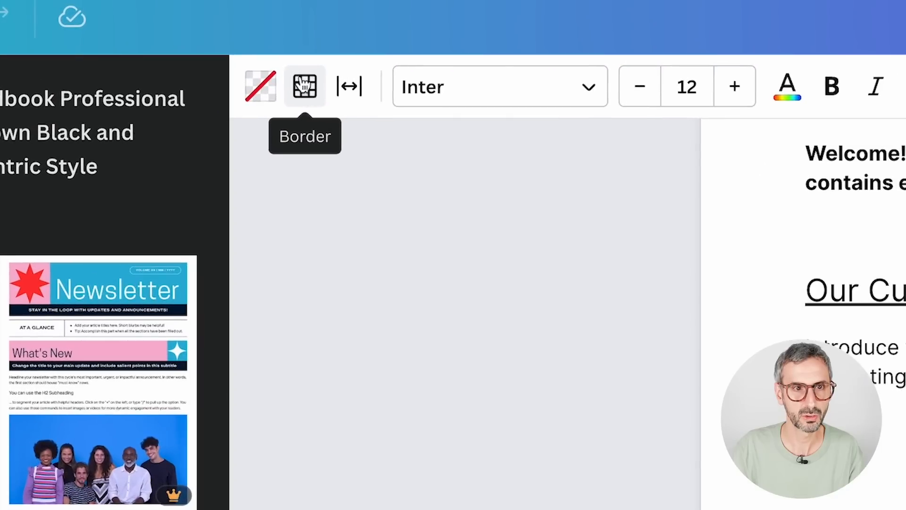
pyautogui.click(305, 92)
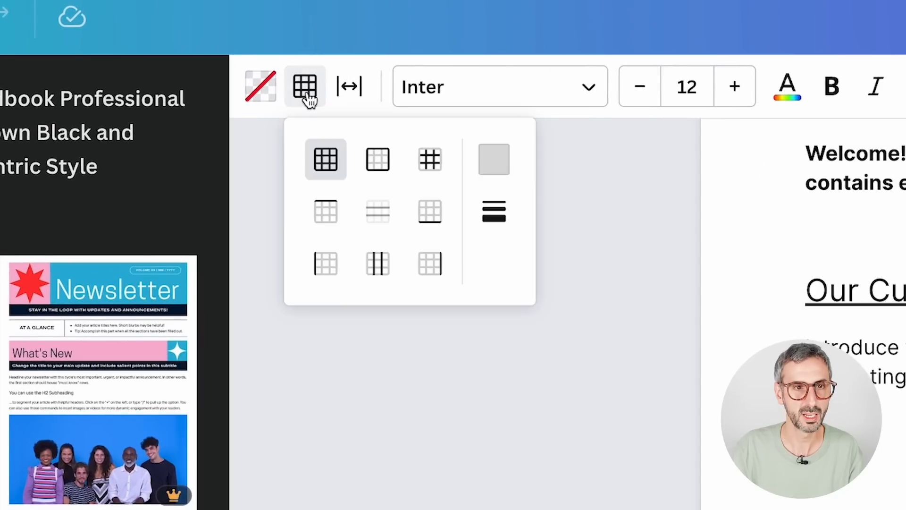
pyautogui.click(335, 172)
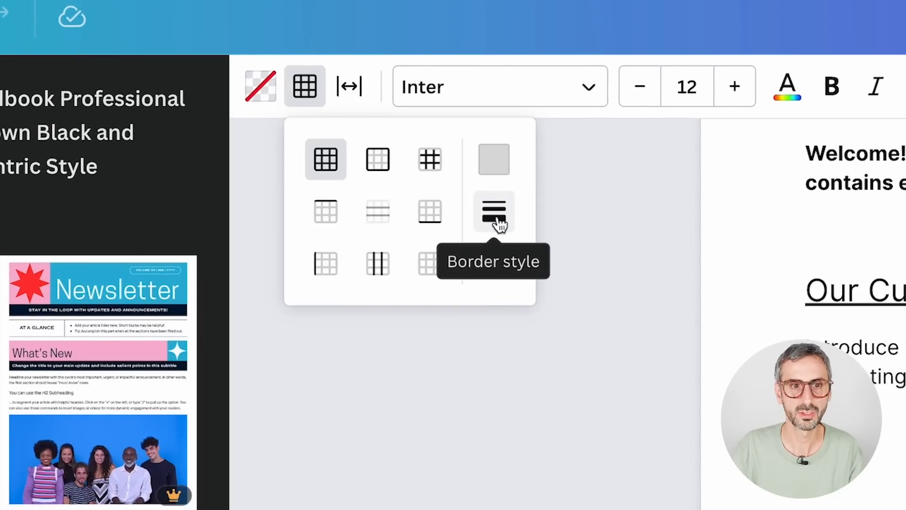
pyautogui.click(501, 216)
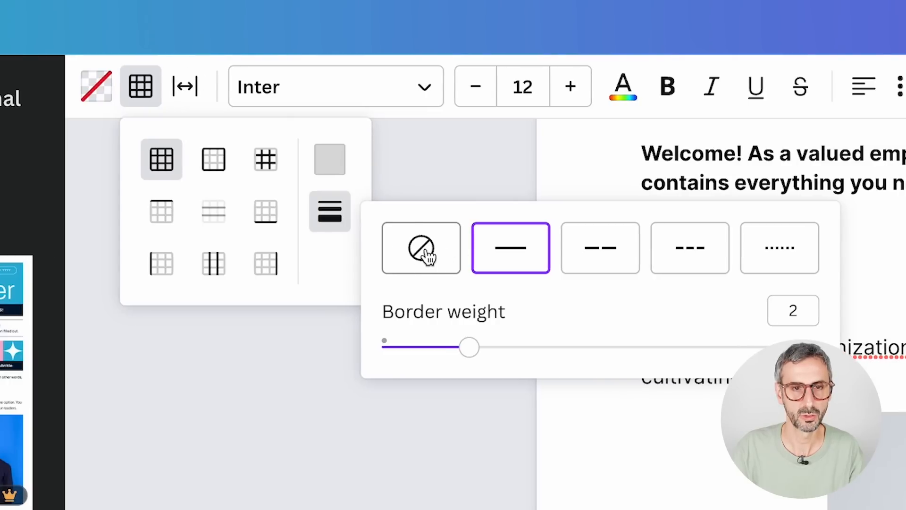
pyautogui.click(418, 249)
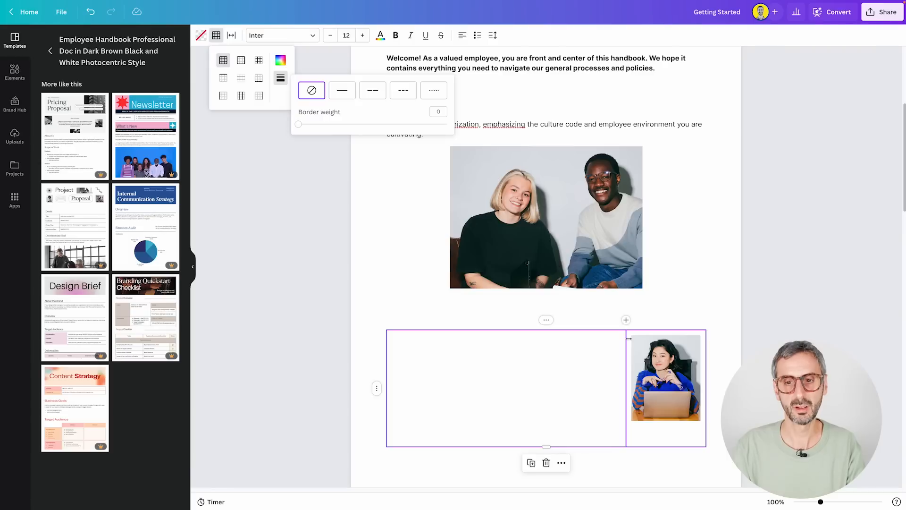
# Widen the photo's column and delete two empty columns, keeping a single empty column beside the photo.
pyautogui.moveTo(624, 340); pyautogui.dragTo(546, 374)
pyautogui.scroll(-1, 556, 350)
pyautogui.click(441, 369)
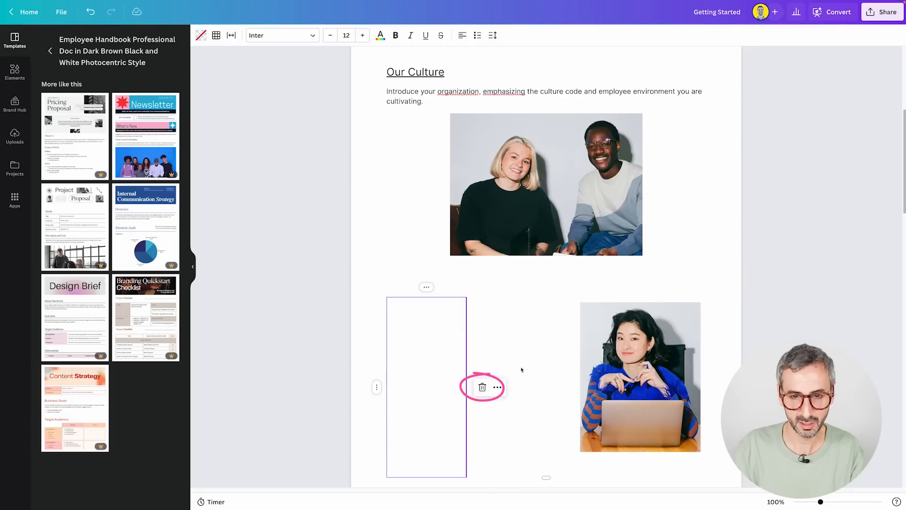
pyautogui.click(497, 387)
pyautogui.click(484, 347)
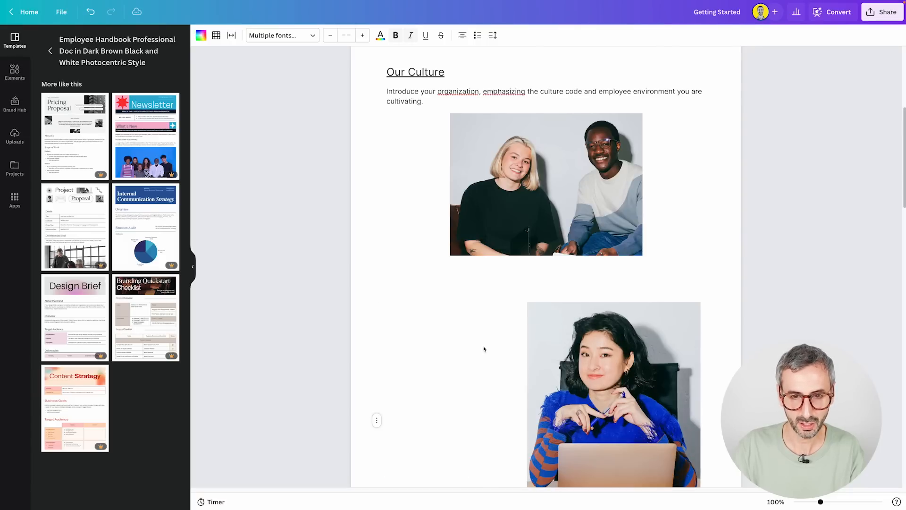
pyautogui.click(499, 348)
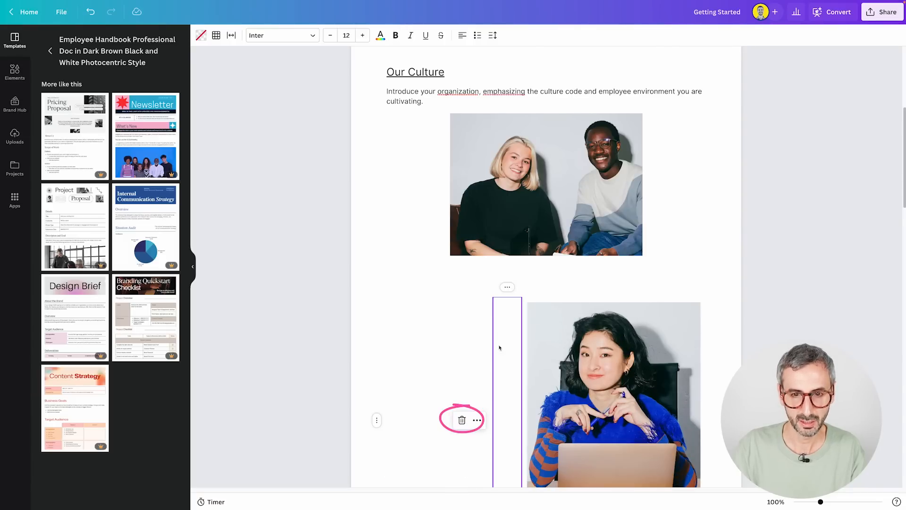
pyautogui.click(476, 419)
pyautogui.click(498, 330)
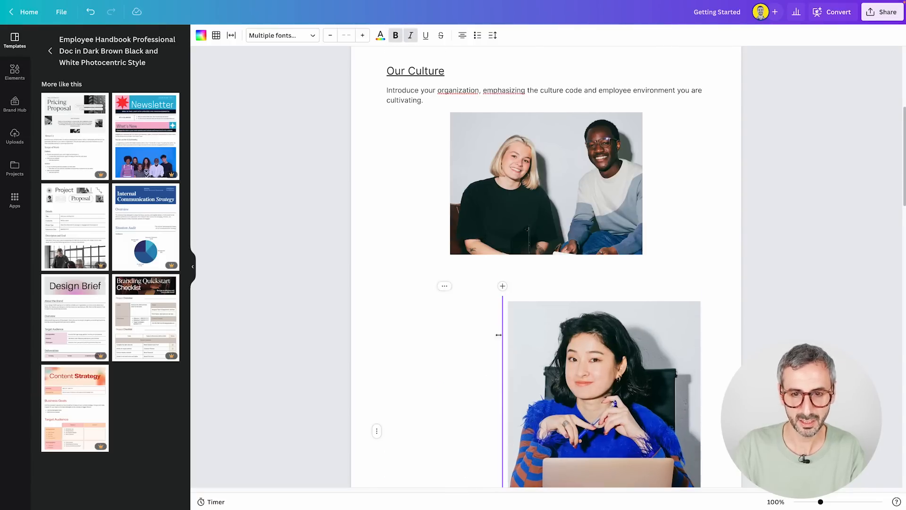
# Move the divider between the two remaining columns so that they are about equally wide.
pyautogui.scroll(-2, 498, 335)
pyautogui.moveTo(498, 335); pyautogui.dragTo(547, 340)
pyautogui.click(472, 227)
# Copy the REGULAR definition text from the employment status table into the empty cell beside the woman's photo.
pyautogui.scroll(-5, 469, 227)
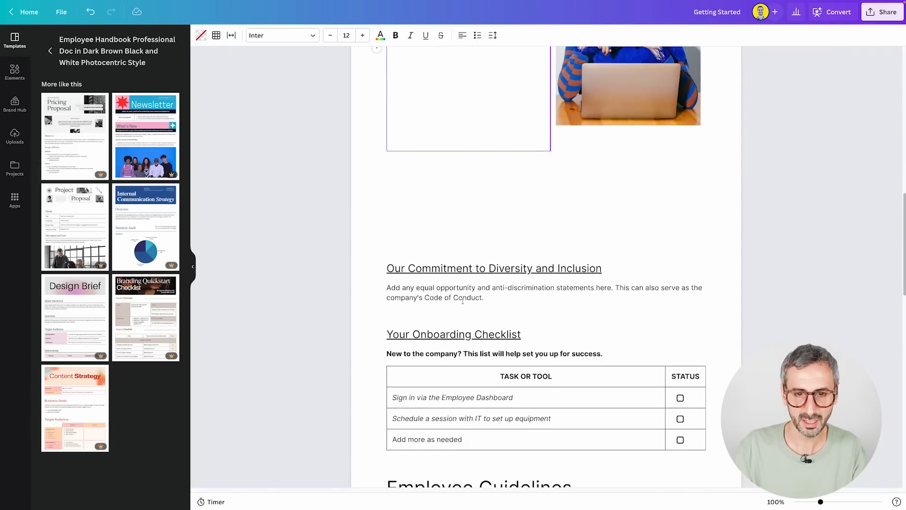
pyautogui.scroll(-6, 463, 300)
pyautogui.click(647, 310)
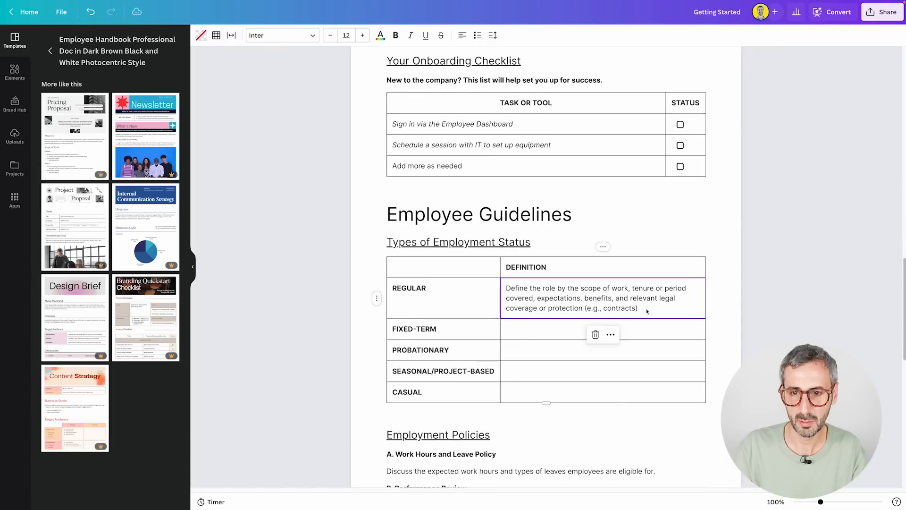
pyautogui.moveTo(642, 309); pyautogui.dragTo(503, 291)
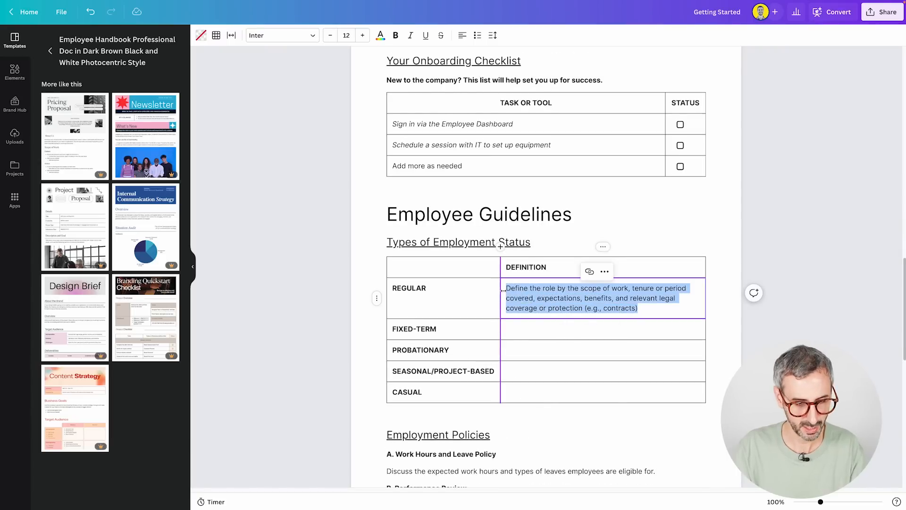
pyautogui.hotkey('ctrl', 'c')
pyautogui.scroll(9, 503, 292)
pyautogui.click(440, 136)
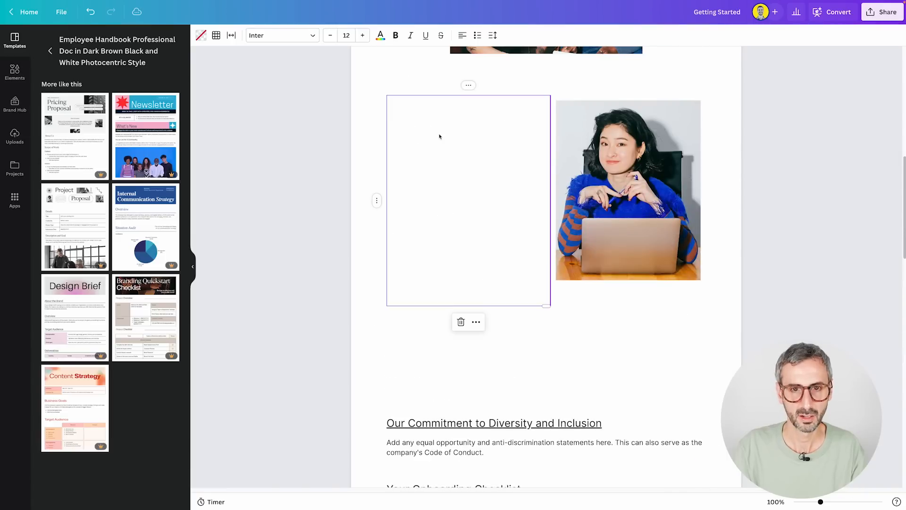
pyautogui.hotkey('ctrl', 'v')
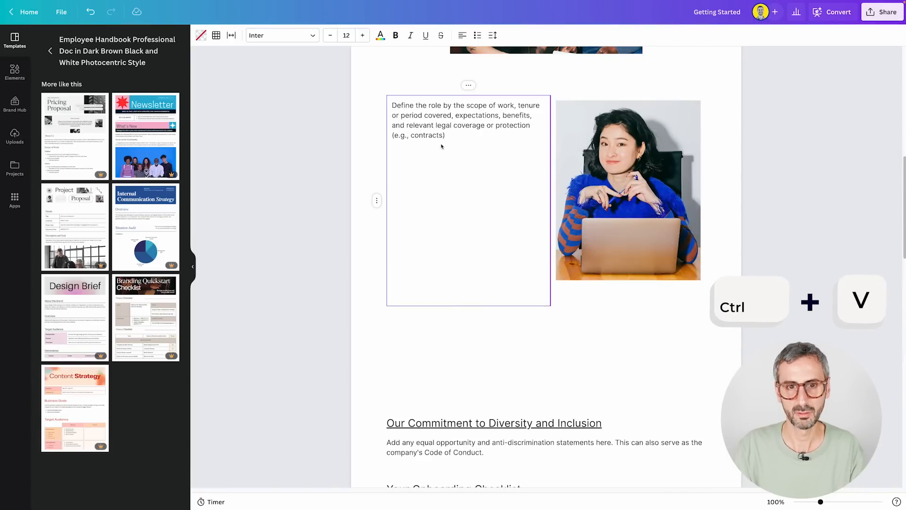
# Paste the definition text repeatedly below its first copy until it runs past the height of the photo.
pyautogui.moveTo(445, 138); pyautogui.dragTo(387, 105)
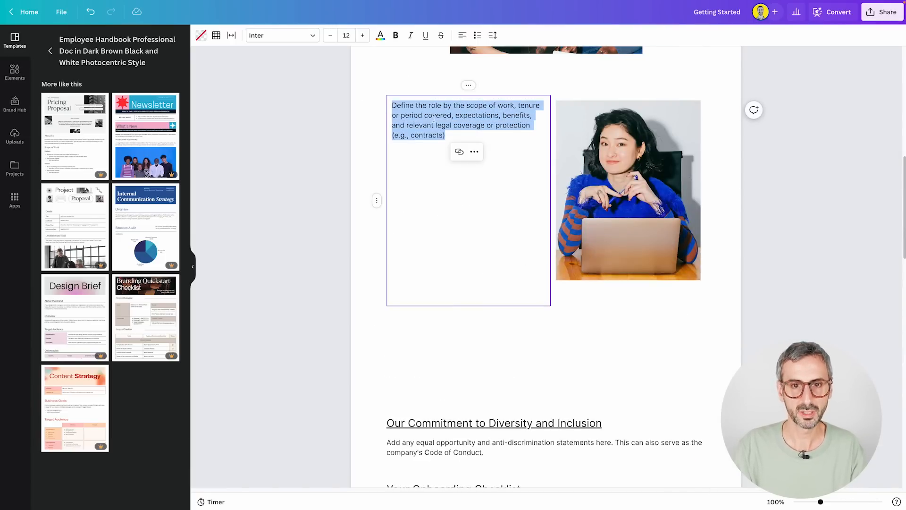
pyautogui.click(464, 134)
pyautogui.hotkey('ctrl', 'v')
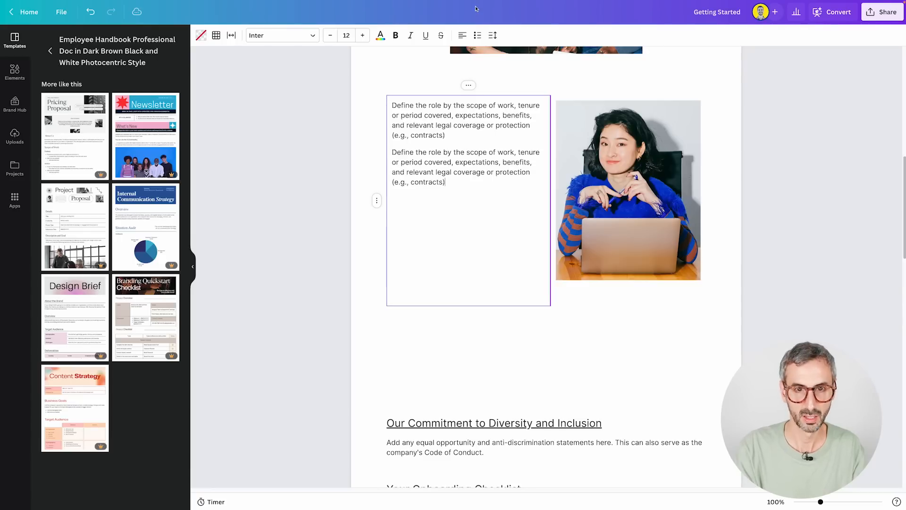
pyautogui.hotkey('ctrl', 'v')
pyautogui.hotkey('ctrl', 'v')
pyautogui.hotkey('ctrl', 'v')
pyautogui.hotkey('ctrl', 'v')
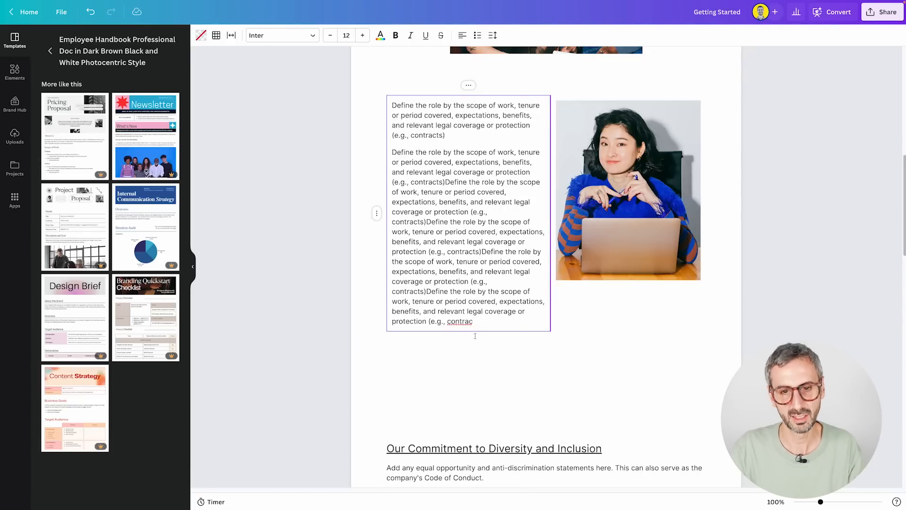
# Delete the last four lines of the repeated text in the cell beside the photo.
pyautogui.moveTo(485, 317); pyautogui.dragTo(400, 292)
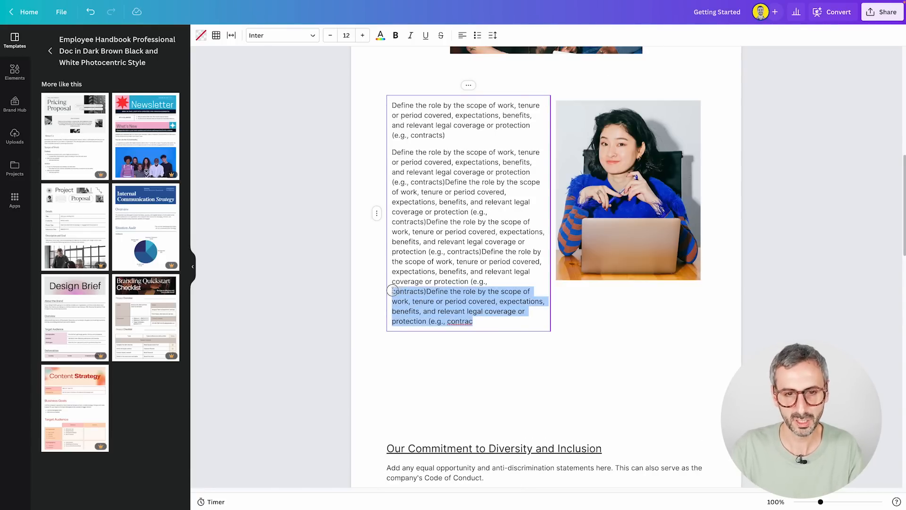
pyautogui.press('BackSpace')
pyautogui.press('Escape')
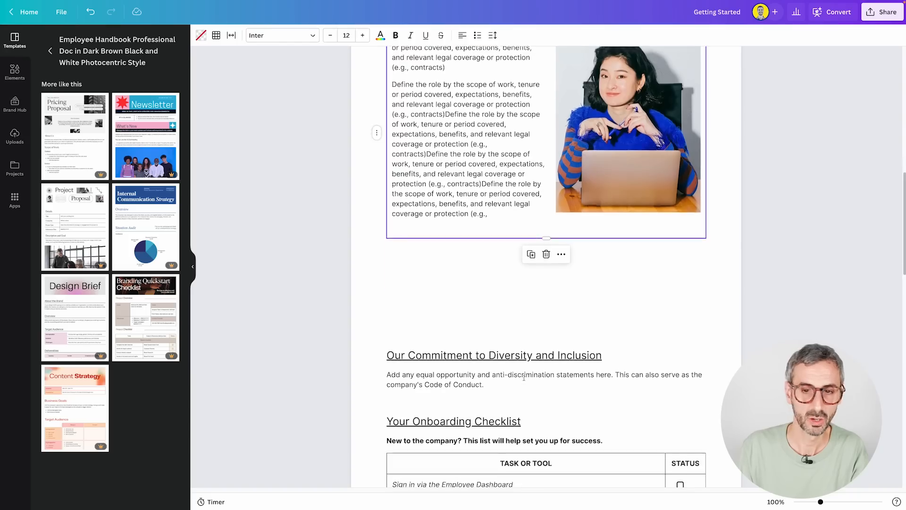
# Duplicate the whole WHAT'S INSIDE table under the Employee Handbook banner.
pyautogui.scroll(5, 496, 115)
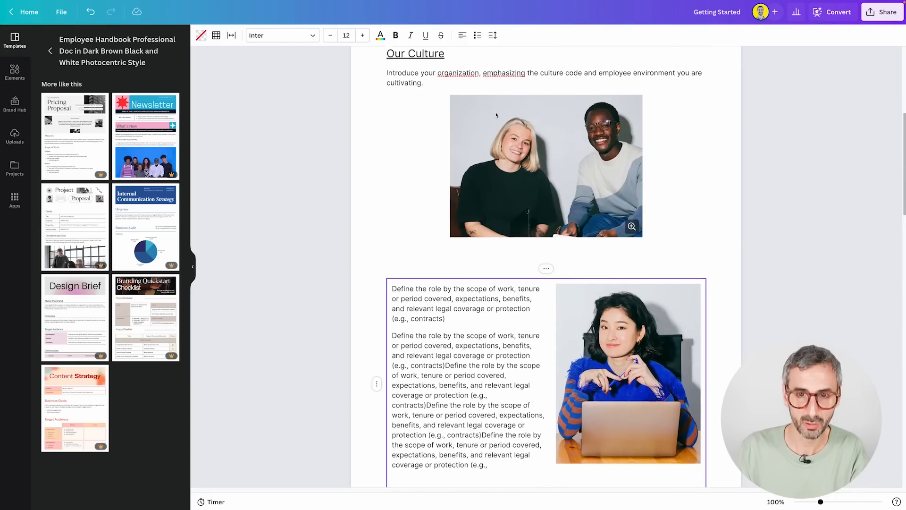
pyautogui.scroll(3, 496, 115)
pyautogui.click(516, 248)
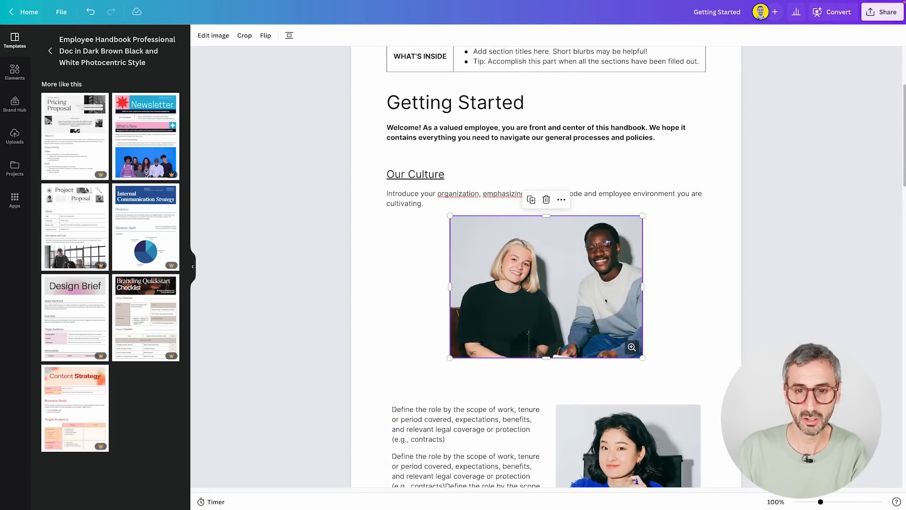
pyautogui.scroll(2, 605, 301)
pyautogui.scroll(1, 520, 236)
pyautogui.click(446, 180)
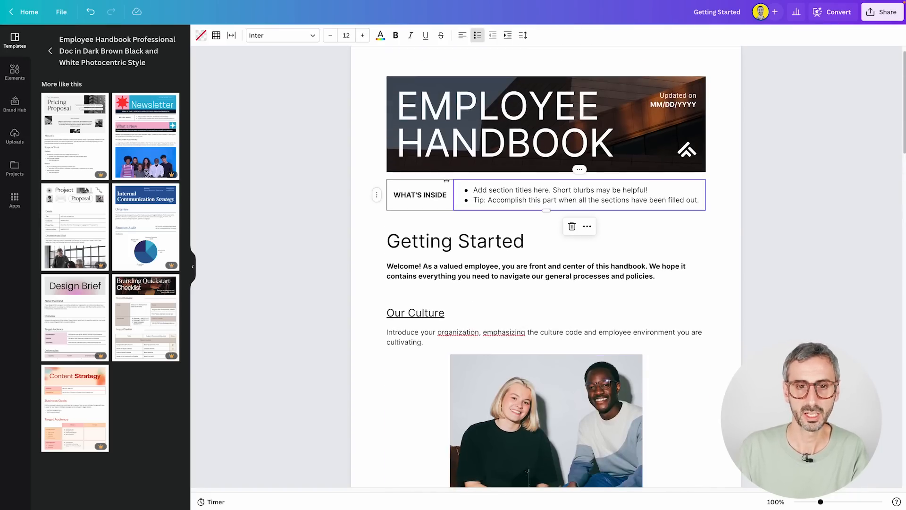
pyautogui.click(418, 187)
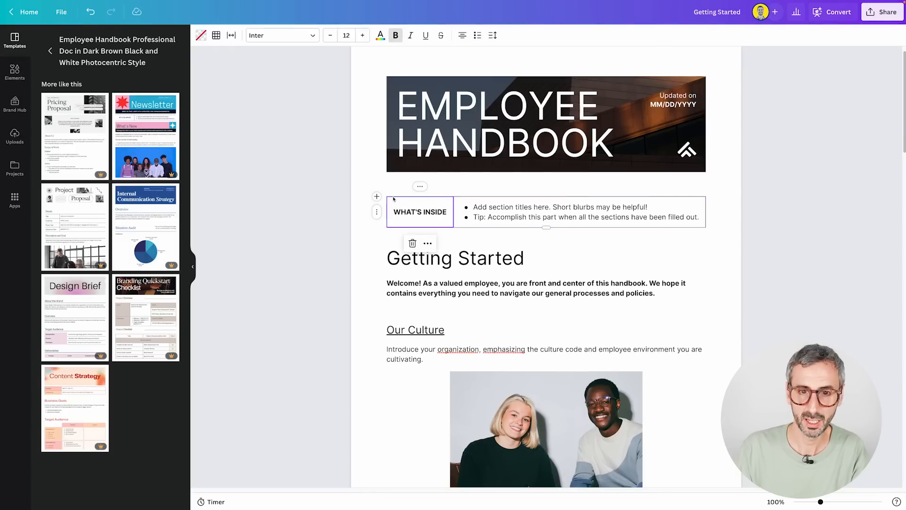
pyautogui.click(378, 232)
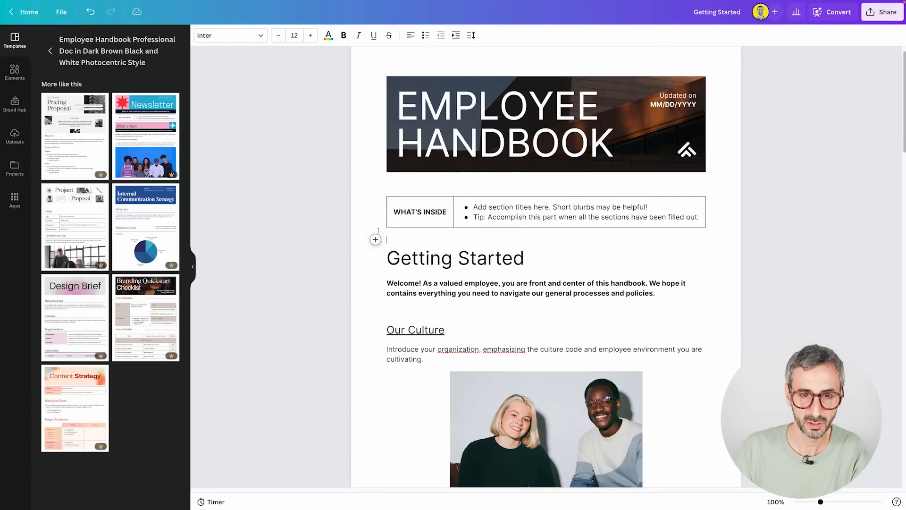
pyautogui.click(389, 198)
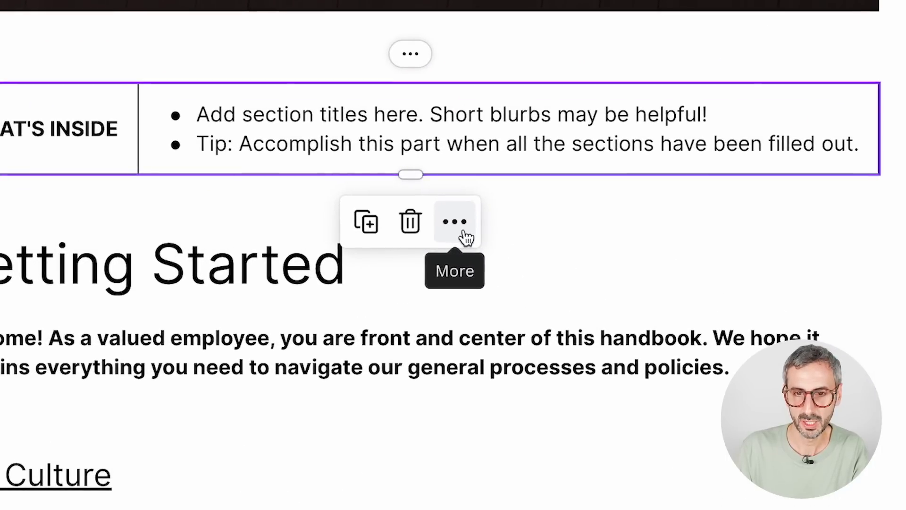
pyautogui.click(562, 245)
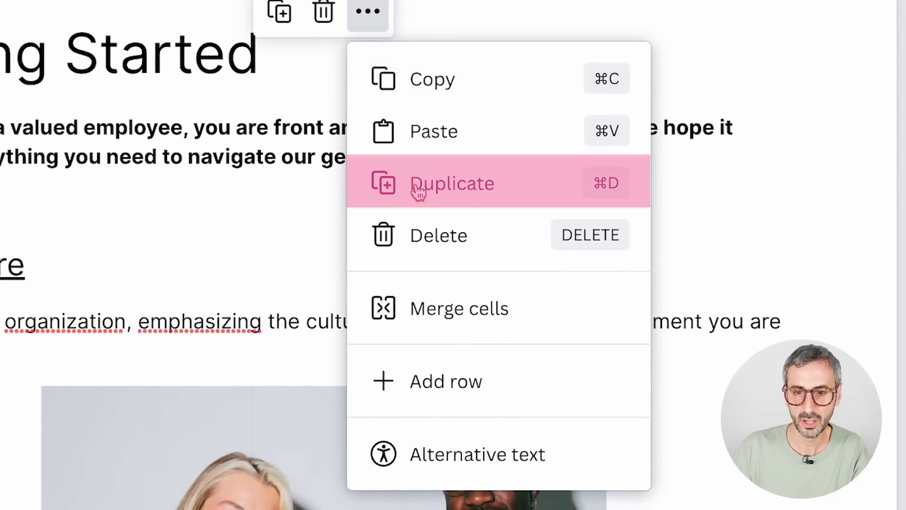
pyautogui.click(468, 191)
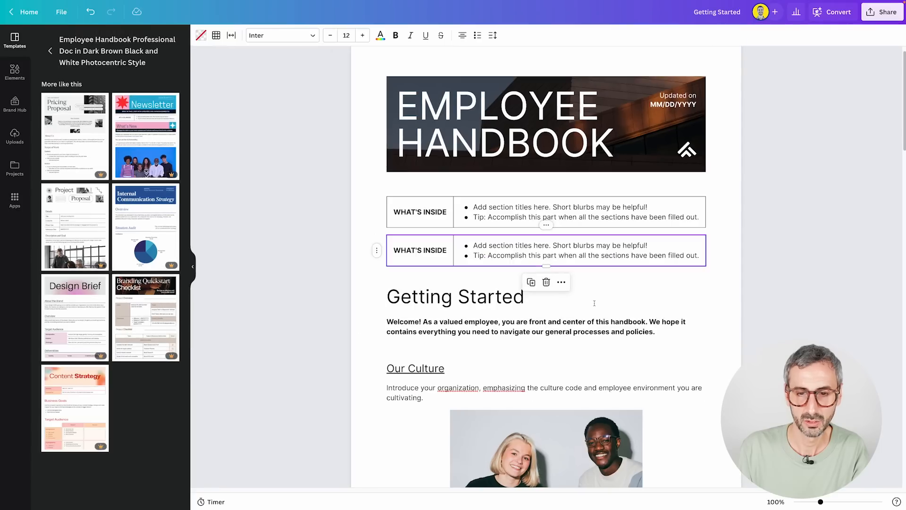
# Duplicate the photo of the two people in the Our Culture section.
pyautogui.scroll(-1, 412, 251)
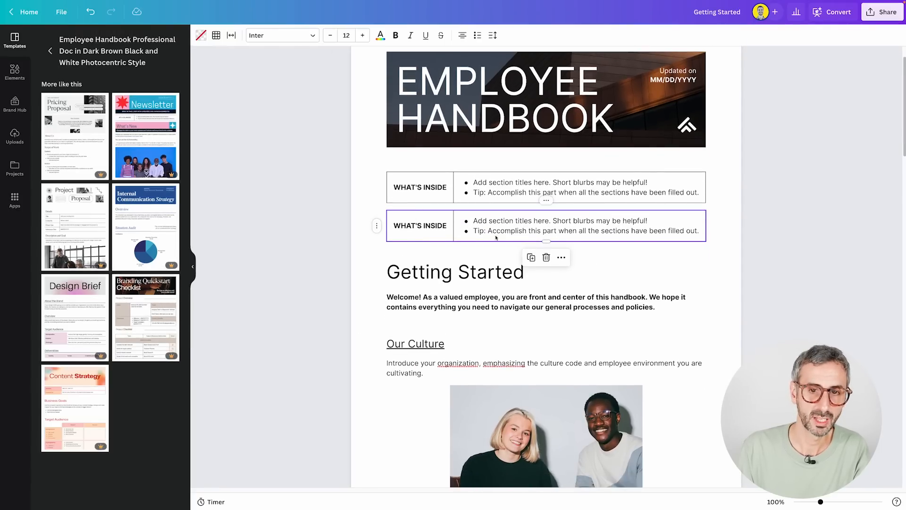
pyautogui.scroll(-3, 419, 204)
pyautogui.click(466, 197)
pyautogui.click(466, 194)
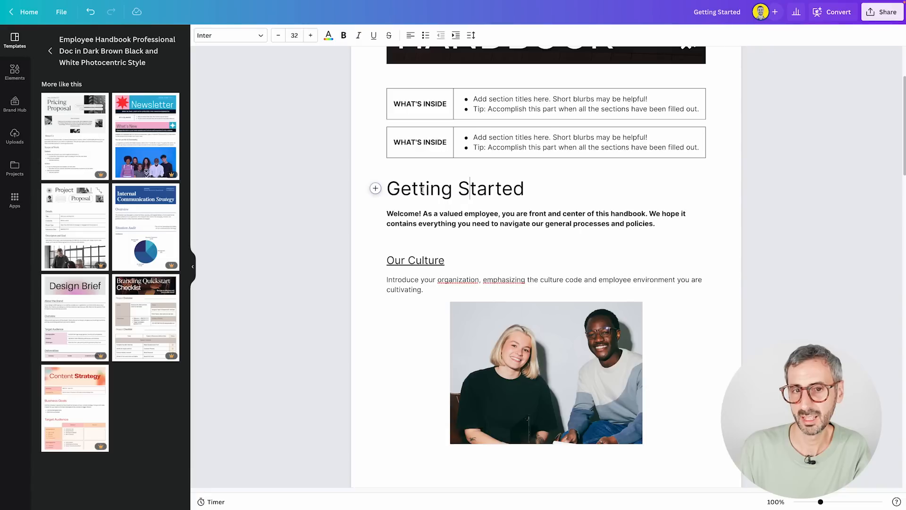
pyautogui.moveTo(388, 188); pyautogui.dragTo(523, 187)
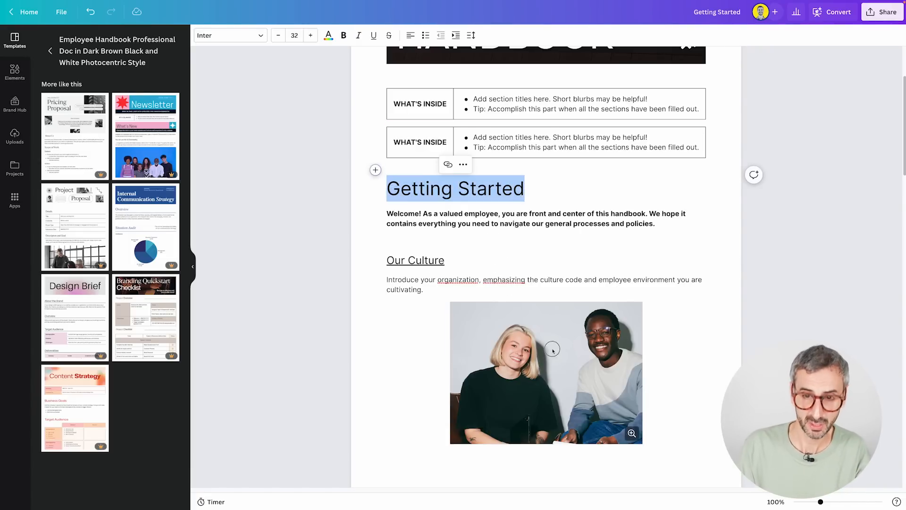
pyautogui.click(552, 349)
pyautogui.click(560, 285)
pyautogui.click(580, 345)
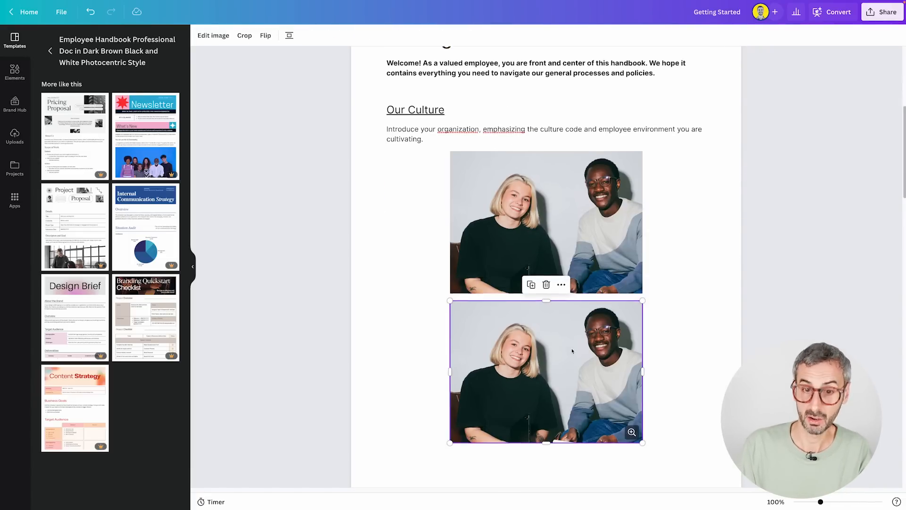
# Open the quick-action search on the empty line below the table with the text and the woman's photo.
pyautogui.scroll(-10, 519, 340)
pyautogui.scroll(-10, 487, 340)
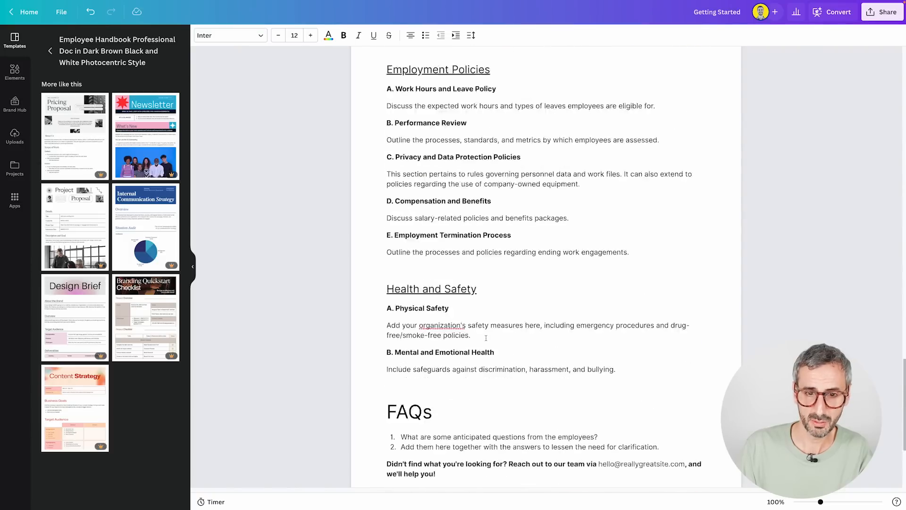
pyautogui.scroll(15, 469, 324)
pyautogui.scroll(-8, 453, 316)
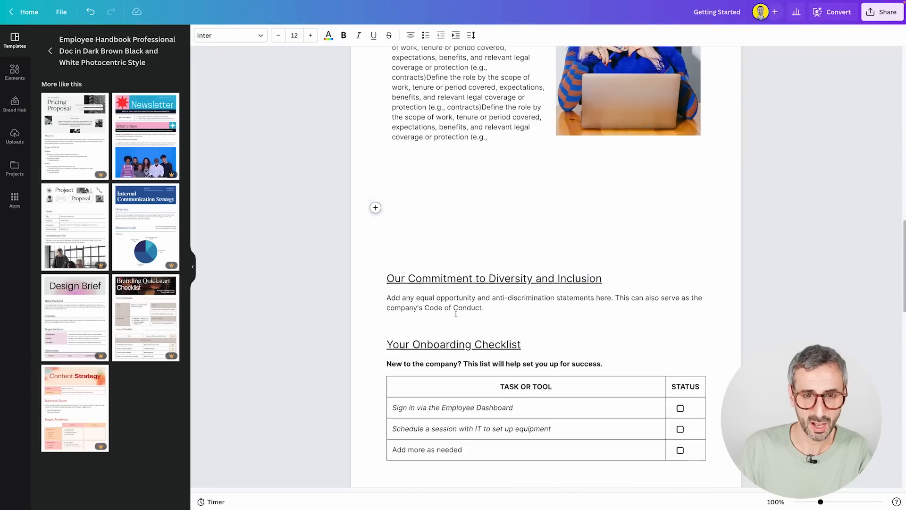
pyautogui.scroll(2, 401, 302)
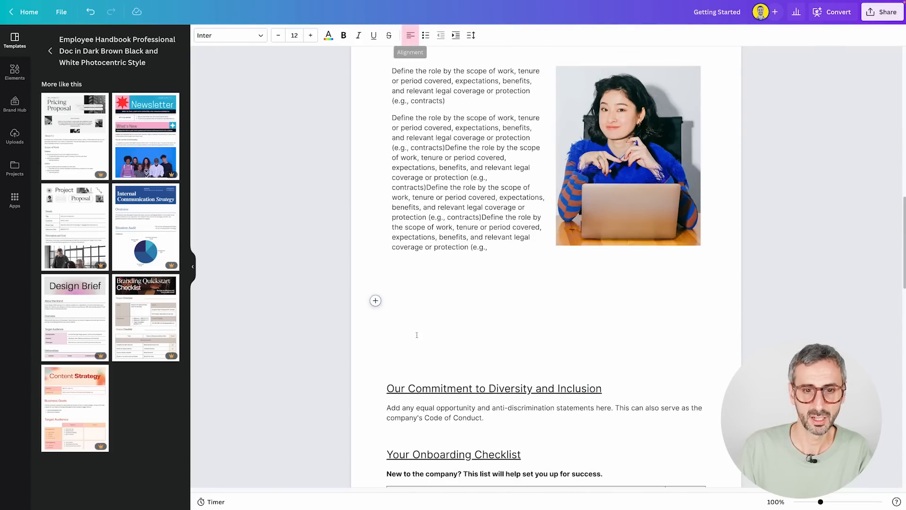
pyautogui.write('/')
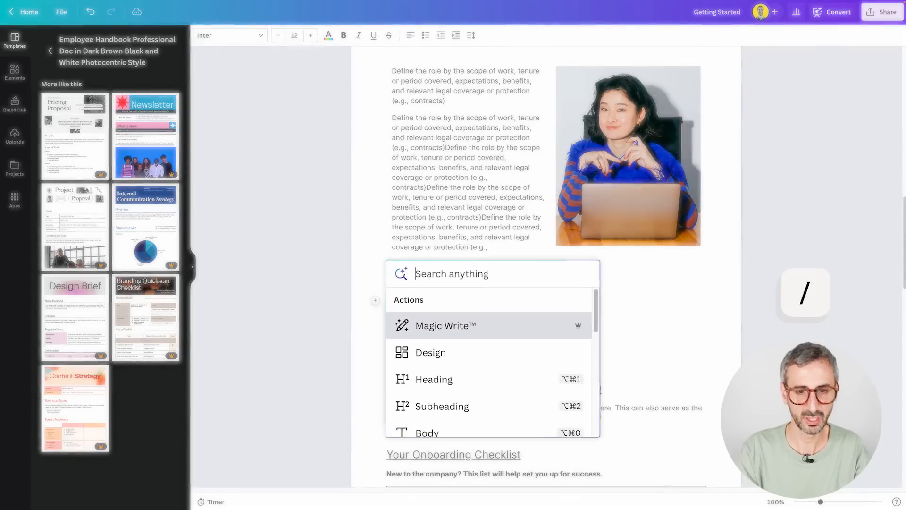
pyautogui.write('graph')
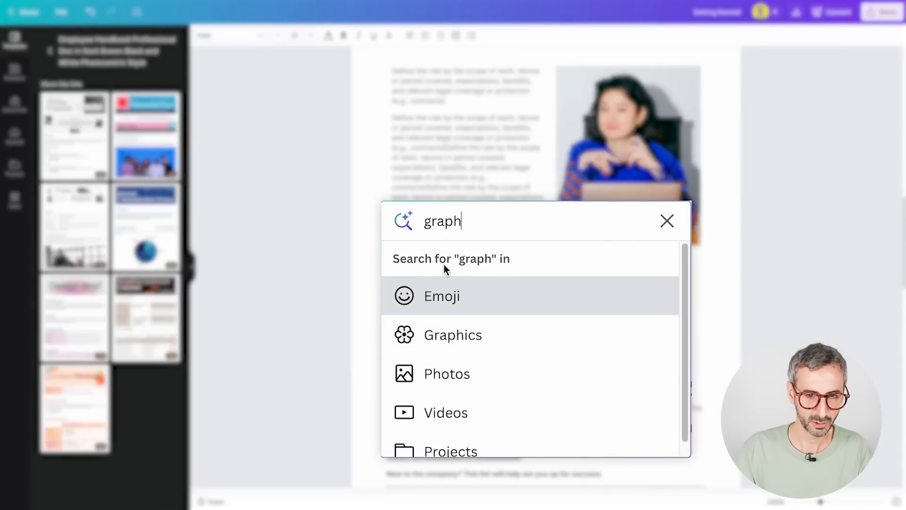
pyautogui.write('s')
pyautogui.press('BackSpace')
pyautogui.press('BackSpace')
pyautogui.press('BackSpace')
pyautogui.press('BackSpace')
pyautogui.press('BackSpace')
pyautogui.press('BackSpace')
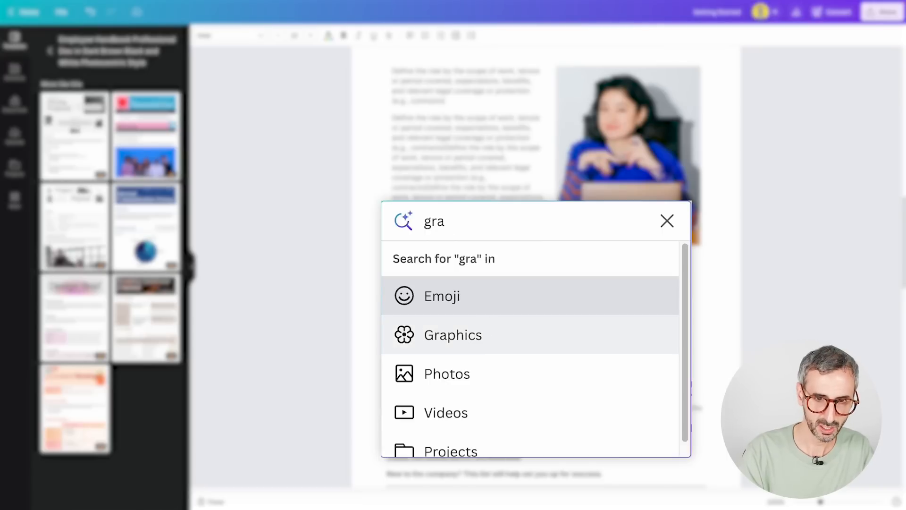
# Search the quick actions for "char", insert a bar chart on the empty line and duplicate the chart.
pyautogui.write('char')
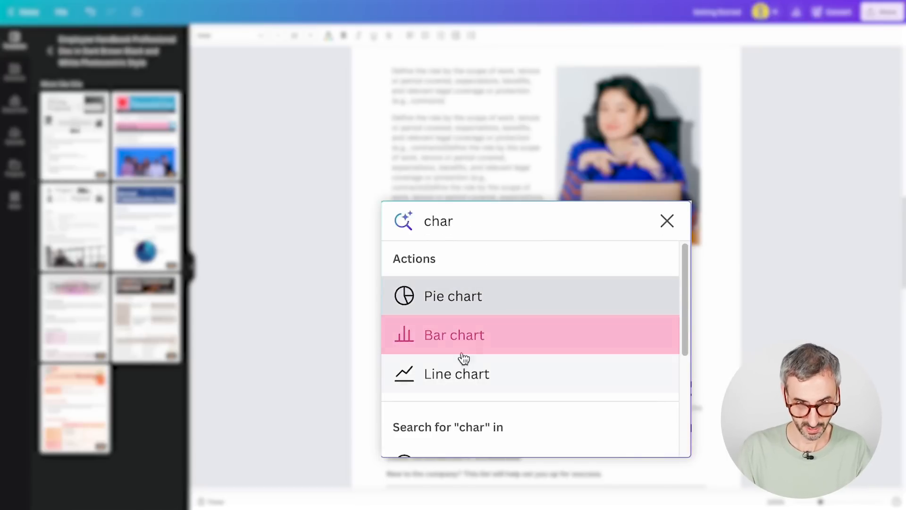
pyautogui.click(460, 336)
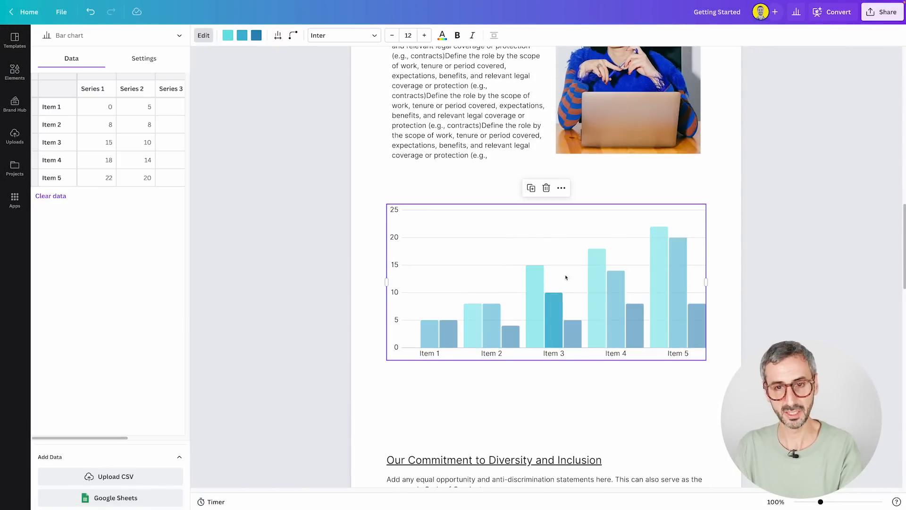
pyautogui.click(561, 188)
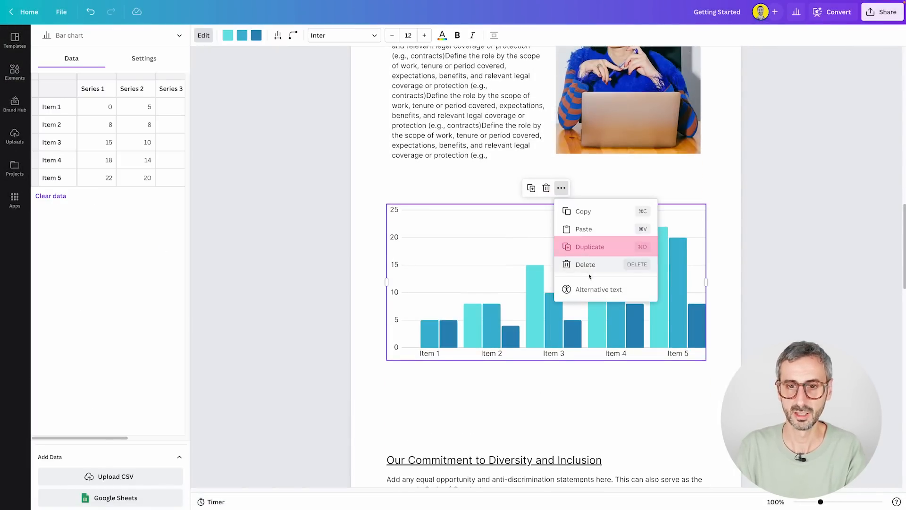
pyautogui.click(587, 250)
pyautogui.scroll(-1, 587, 256)
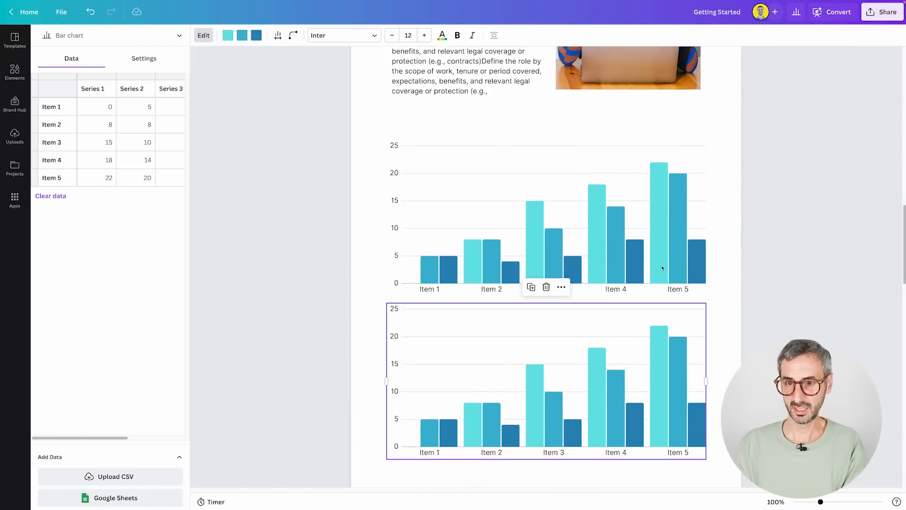
pyautogui.click(718, 307)
pyautogui.scroll(-1, 694, 328)
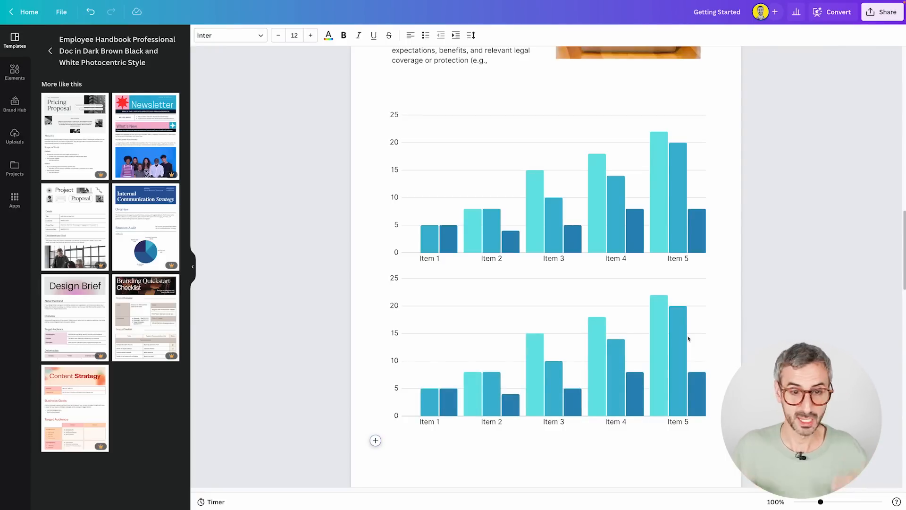
pyautogui.scroll(-2, 519, 392)
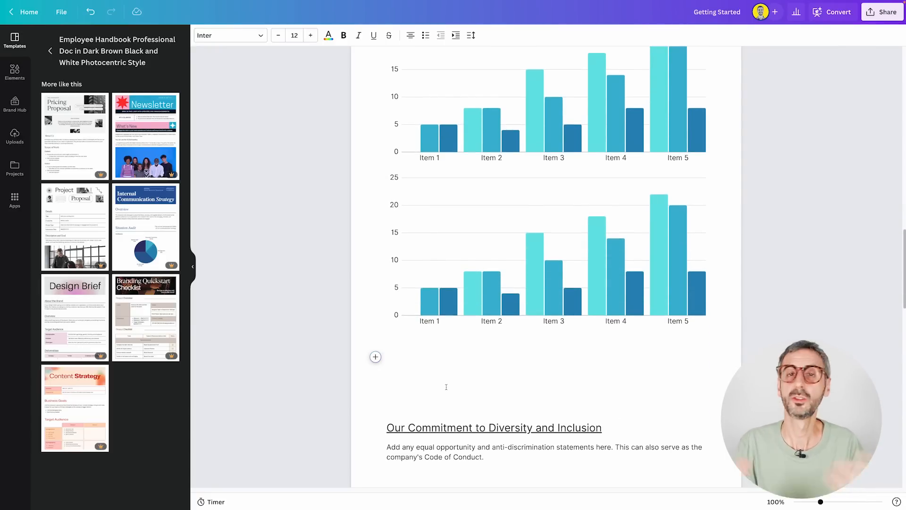